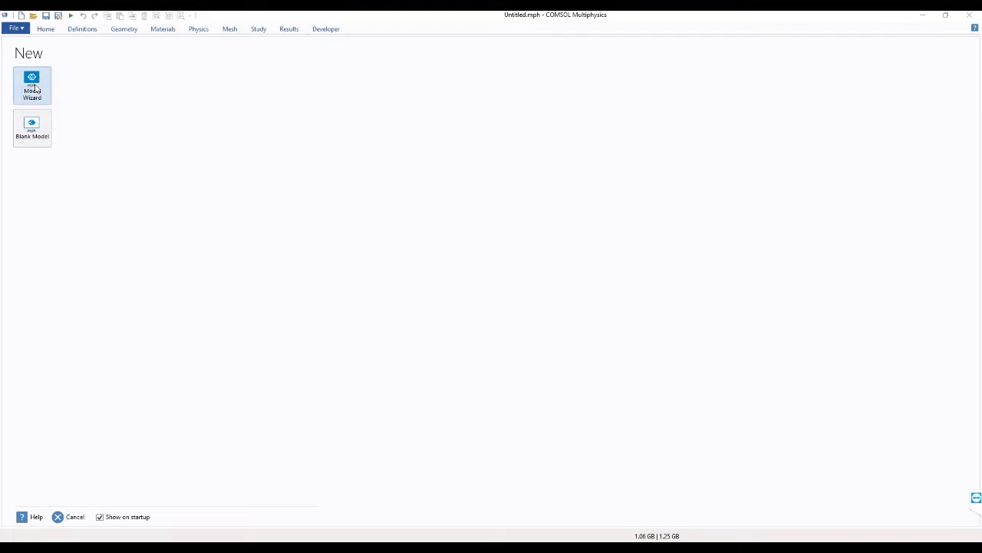
# Start a new 1D model with the Model Wizard and add the Electroanalysis (tcd) physics interface
pyautogui.click(35, 89)
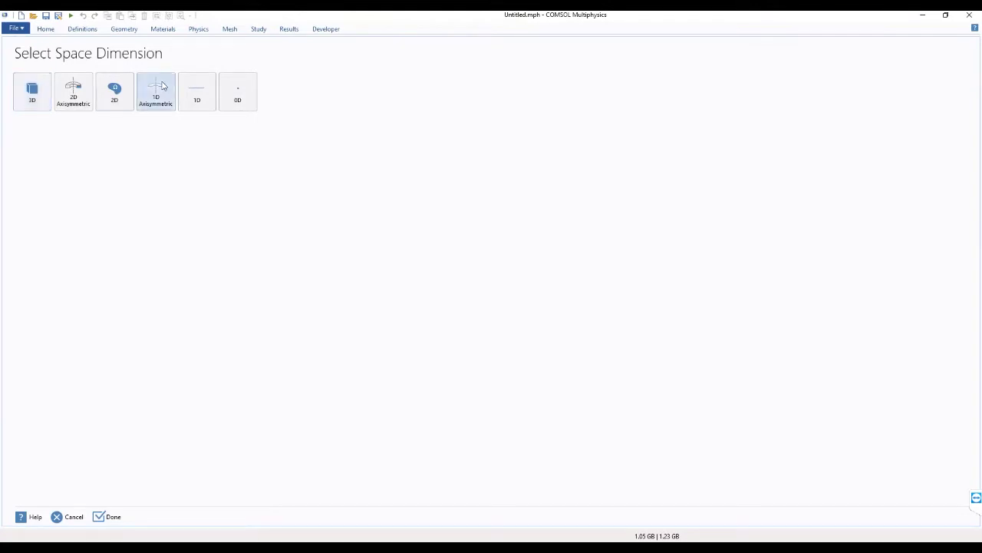
pyautogui.click(198, 102)
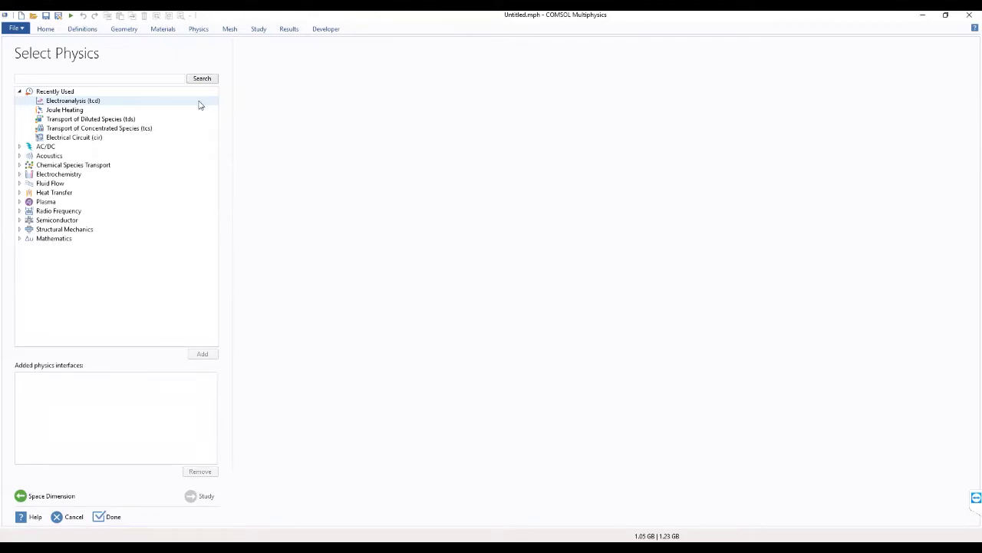
pyautogui.click(20, 174)
pyautogui.click(61, 201)
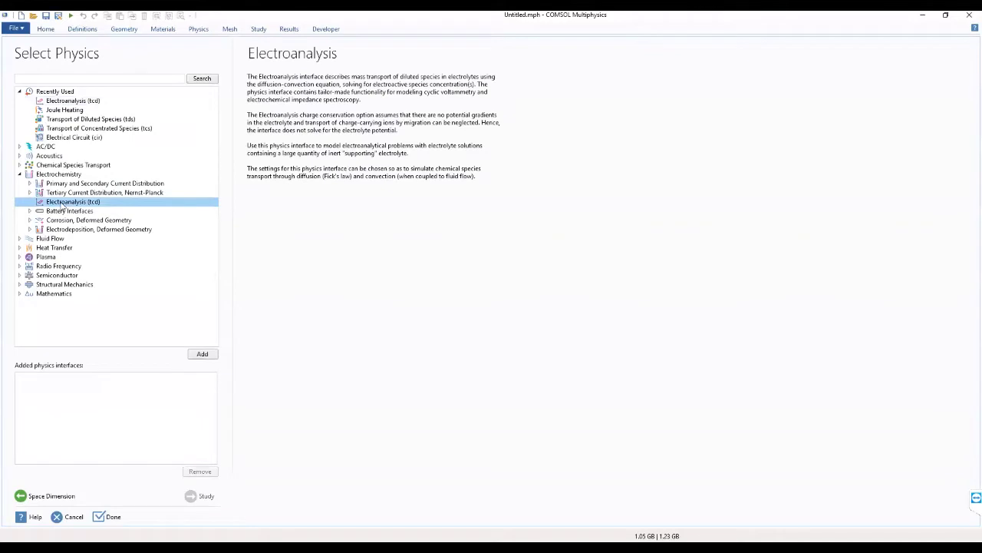
pyautogui.click(198, 354)
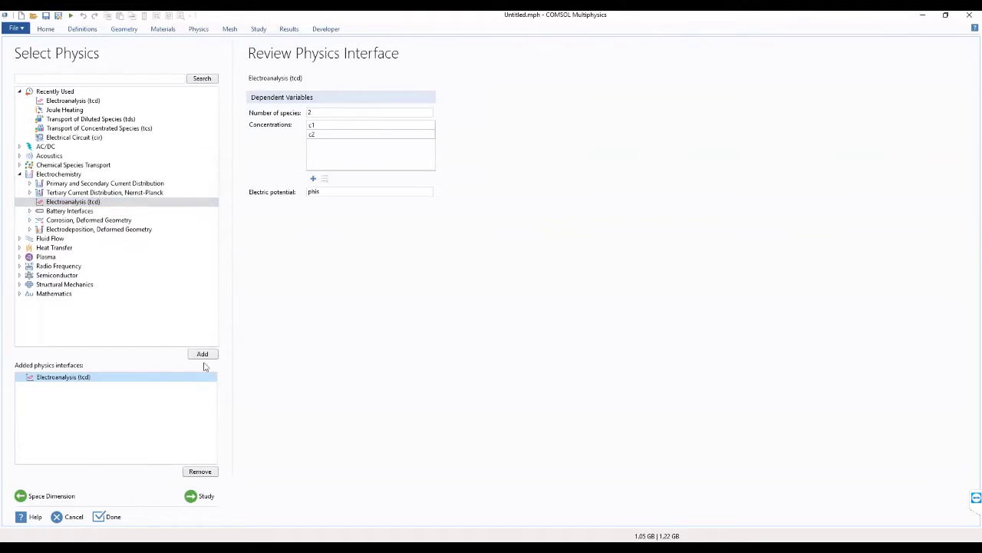
# Try to name the first species concentration c0x, keeping the number of species at 2
pyautogui.doubleClick(323, 128)
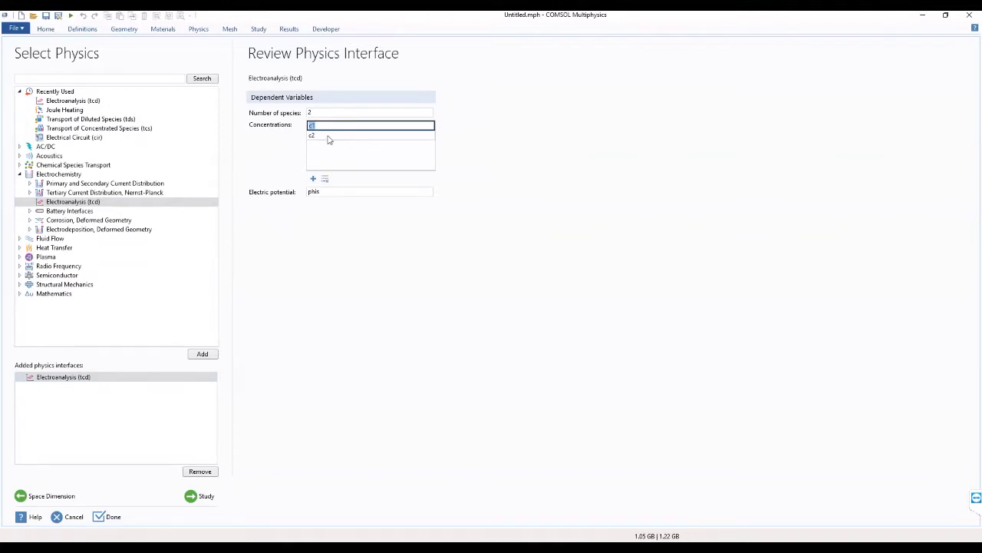
pyautogui.write('c0x')
pyautogui.click(399, 114)
pyautogui.doubleClick(399, 114)
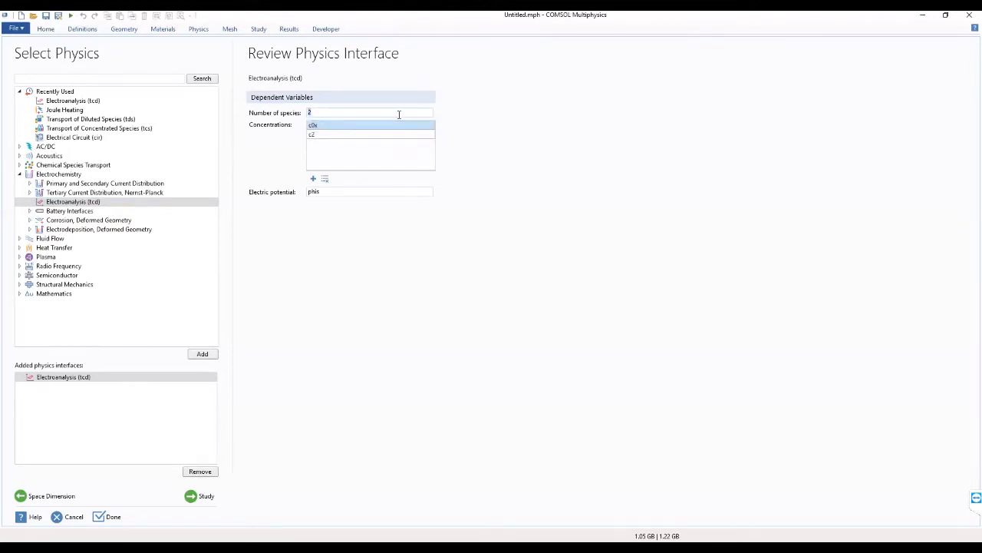
pyautogui.write('c')
pyautogui.press('BackSpace')
pyautogui.write('2')
pyautogui.click(324, 125)
pyautogui.click(317, 136)
pyautogui.click(316, 136)
pyautogui.press('Return')
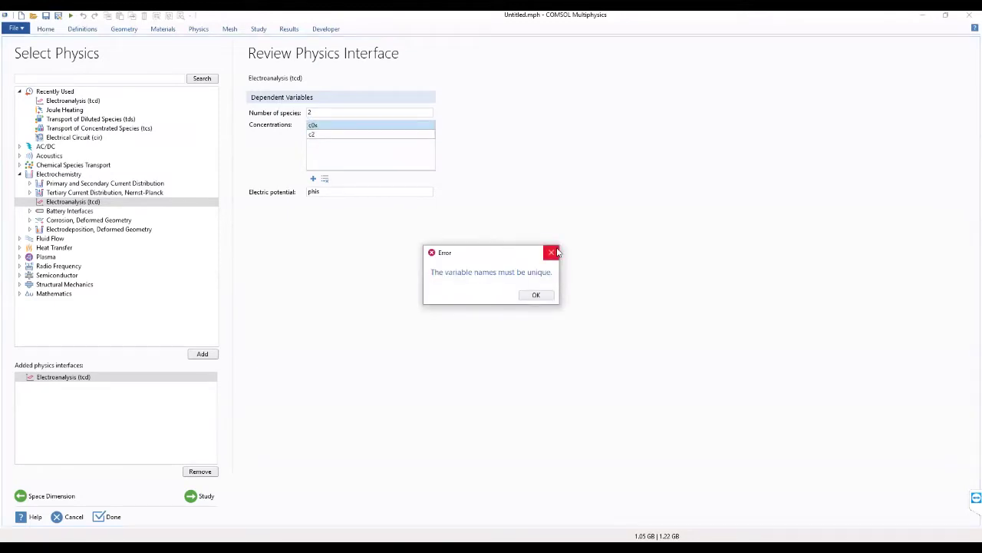
pyautogui.click(555, 253)
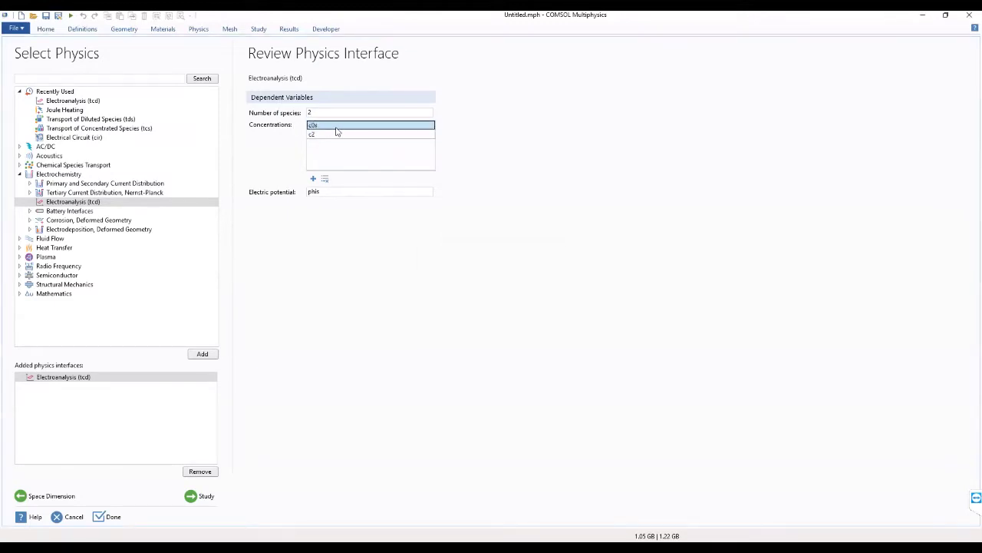
# Name the two species concentration variables cRed and cOx, in that order
pyautogui.write('c')
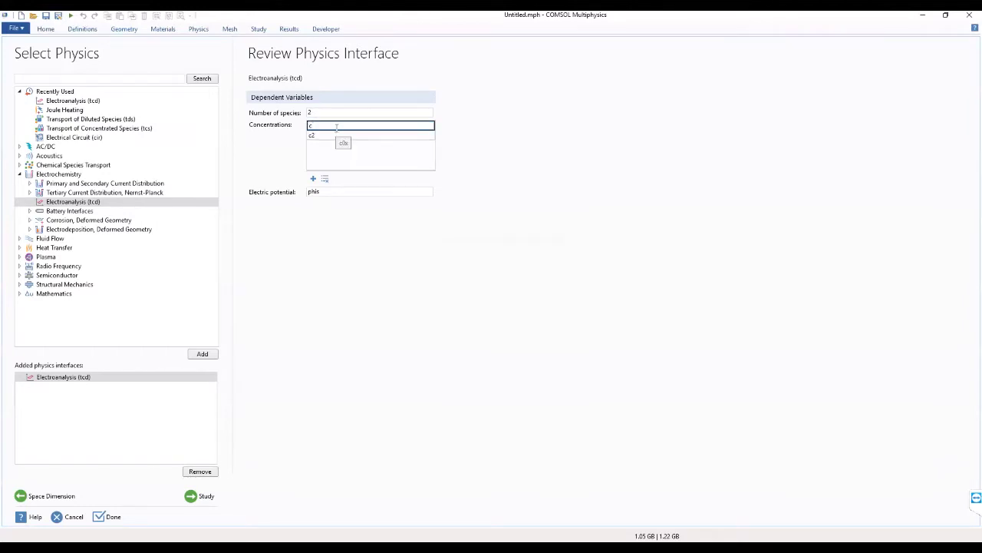
pyautogui.write('Red')
pyautogui.click(335, 135)
pyautogui.write('cOx')
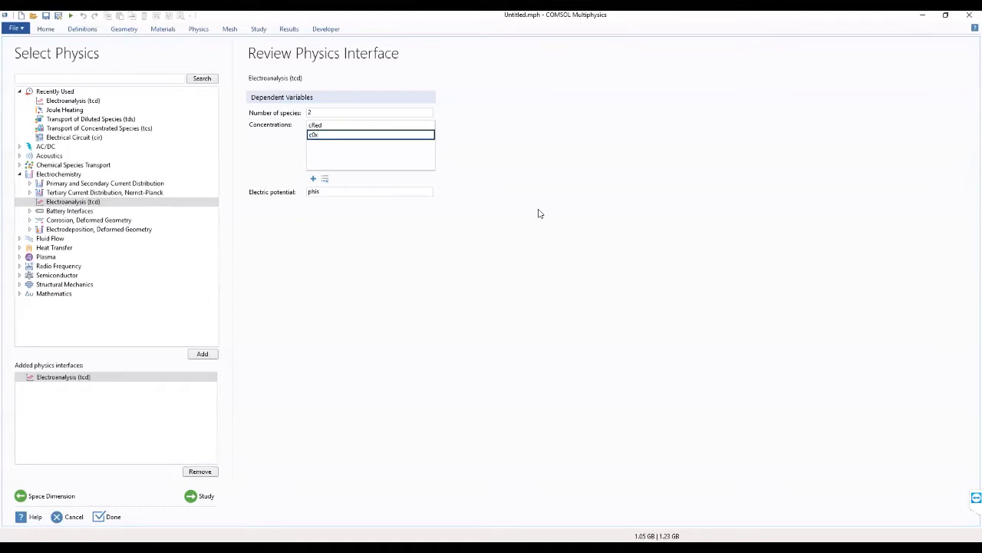
# Add the preset AC Impedance, Initial Values study and finish the model setup without saving the previous untitled file
pyautogui.click(201, 495)
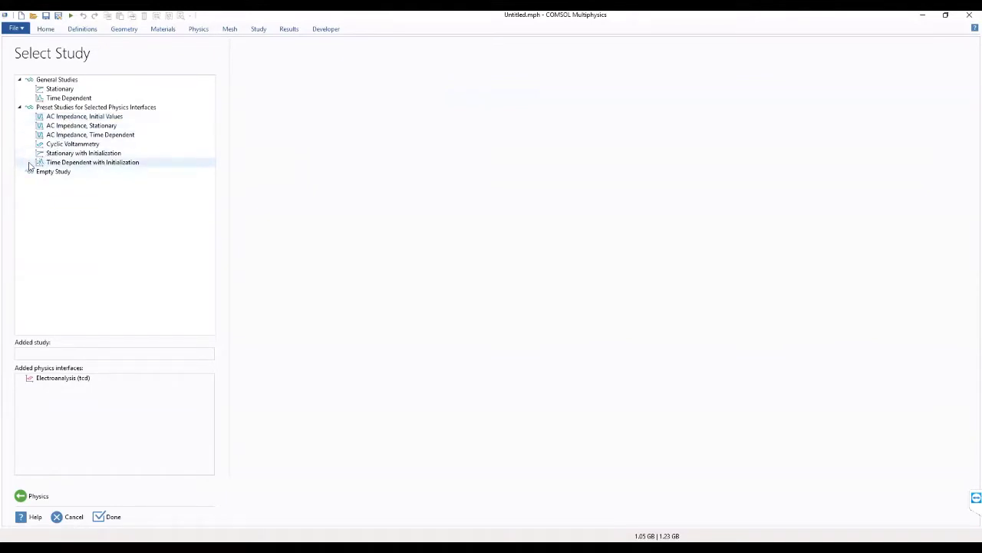
pyautogui.click(51, 108)
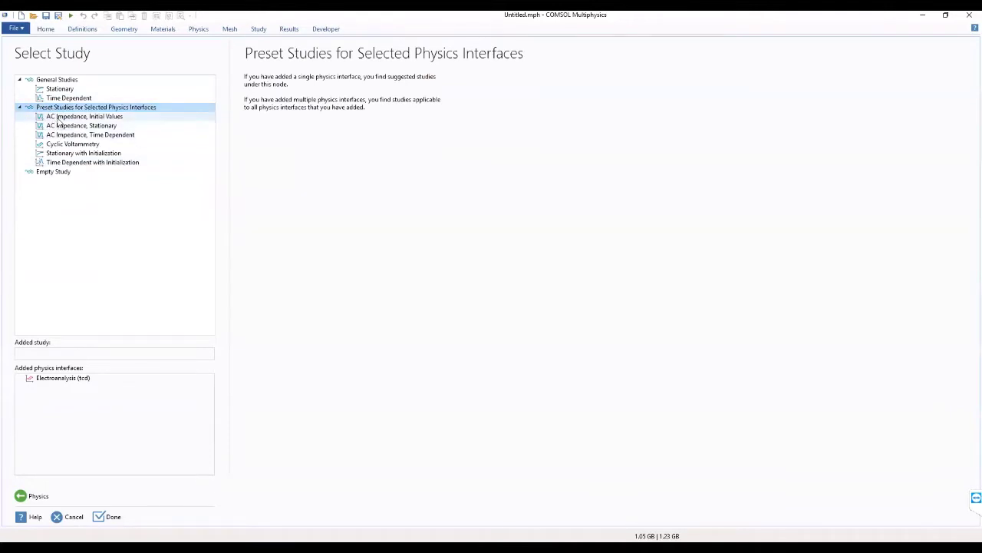
pyautogui.click(59, 117)
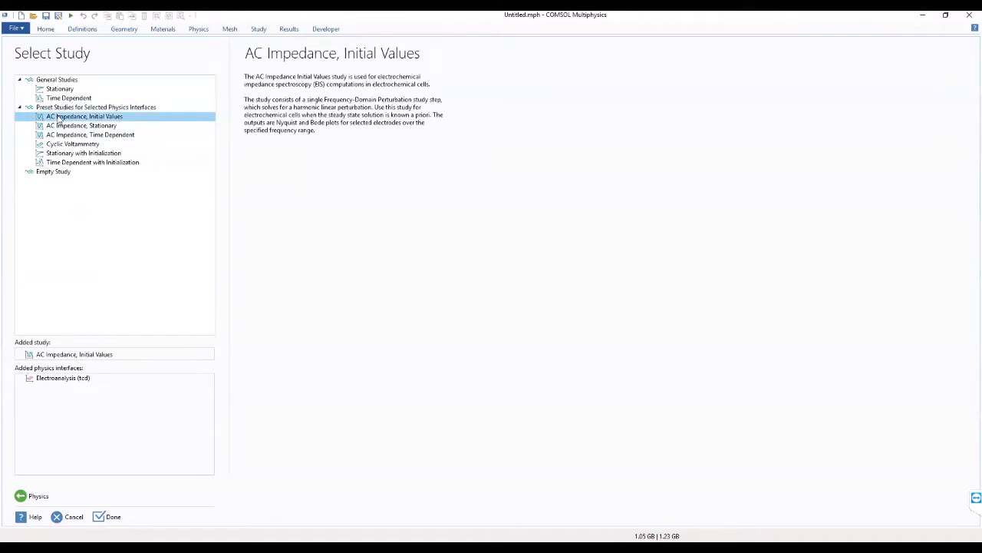
pyautogui.click(107, 517)
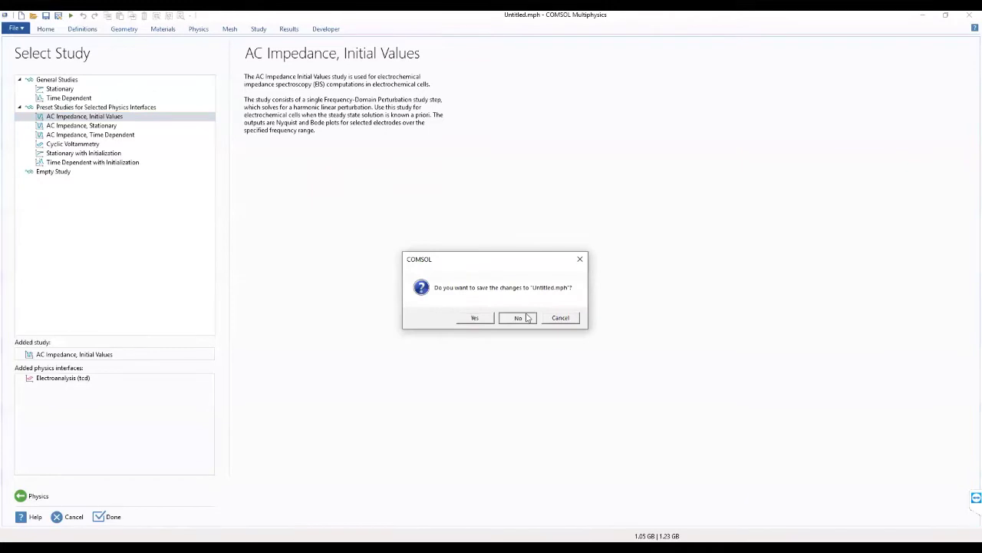
pyautogui.click(526, 318)
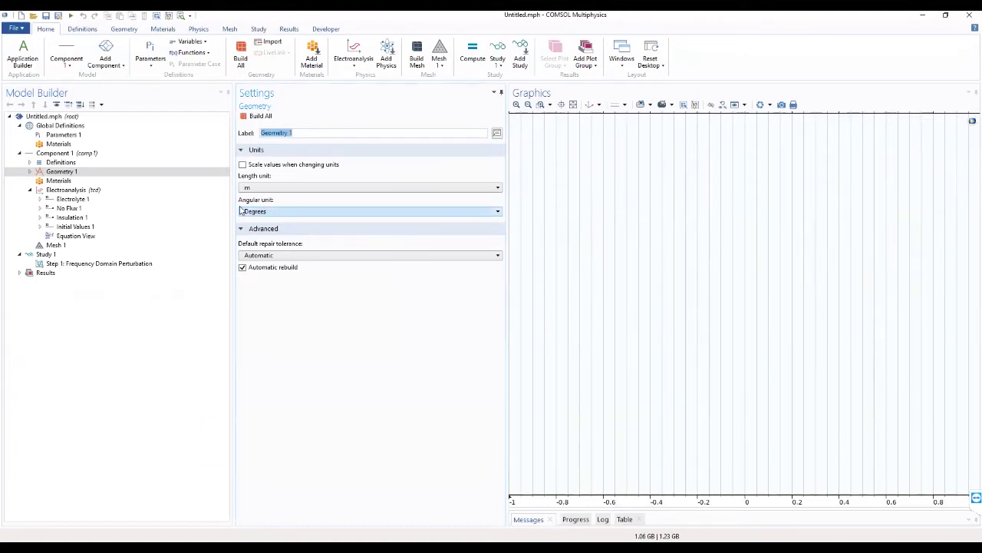
# Load the global parameters from the impedance_spectroscopy_parameters text file and widen the parameter table
pyautogui.click(65, 137)
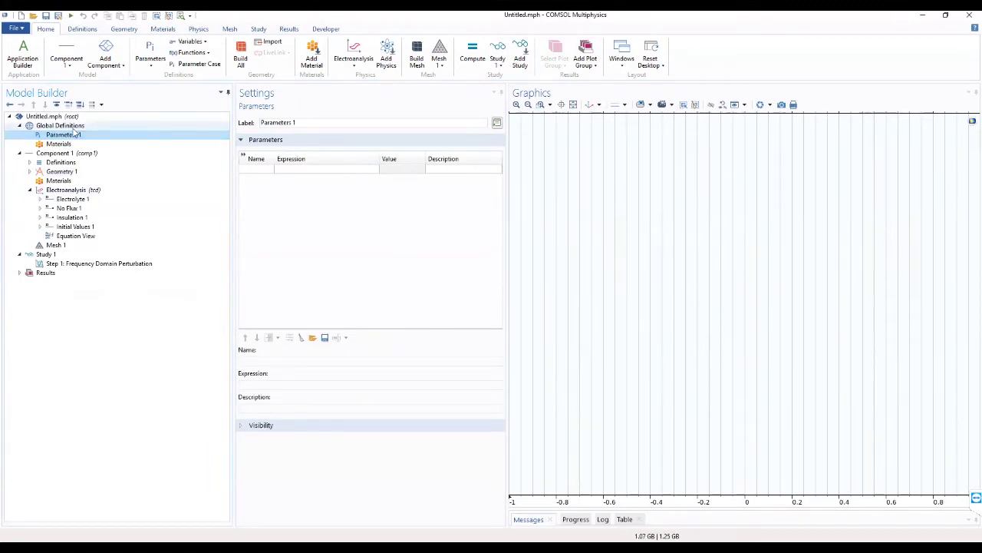
pyautogui.click(313, 339)
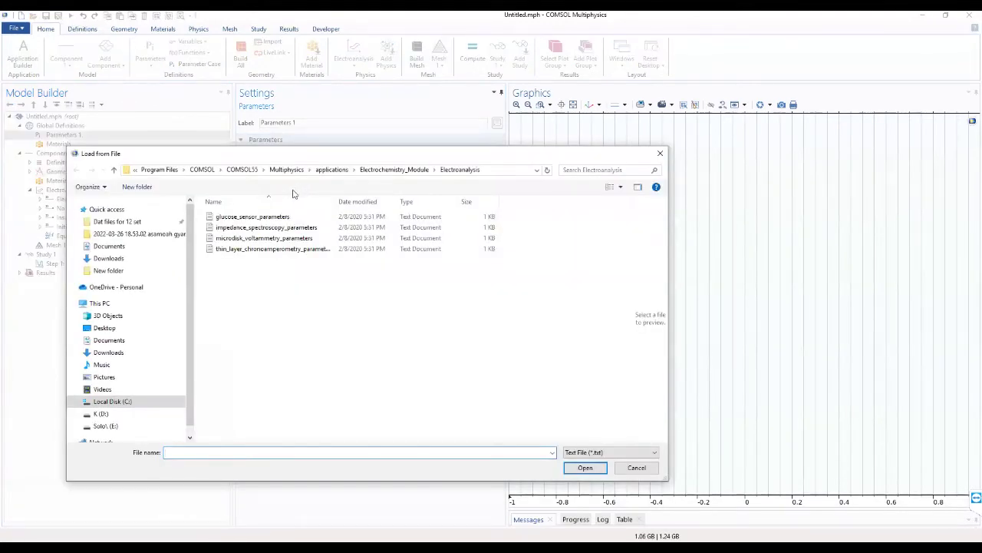
pyautogui.click(266, 229)
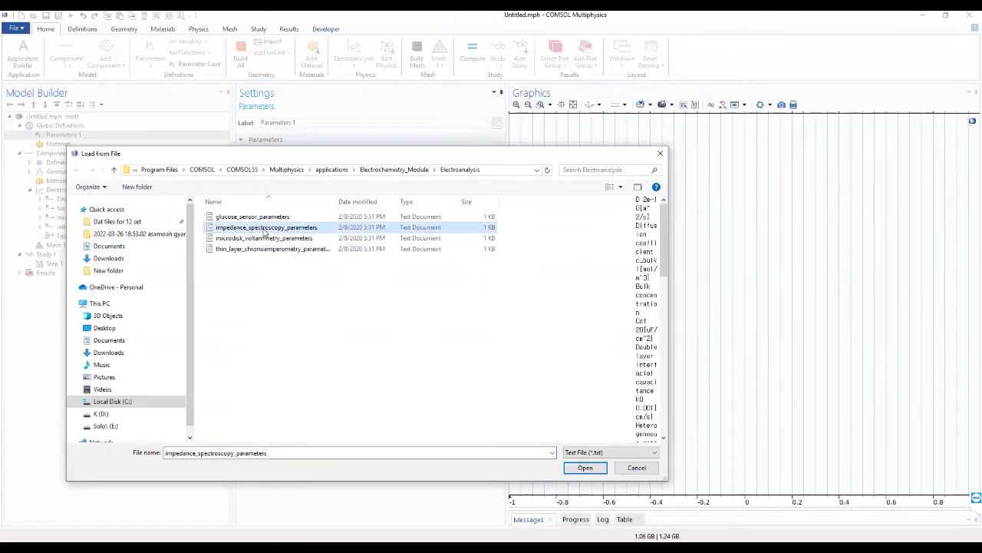
pyautogui.click(585, 468)
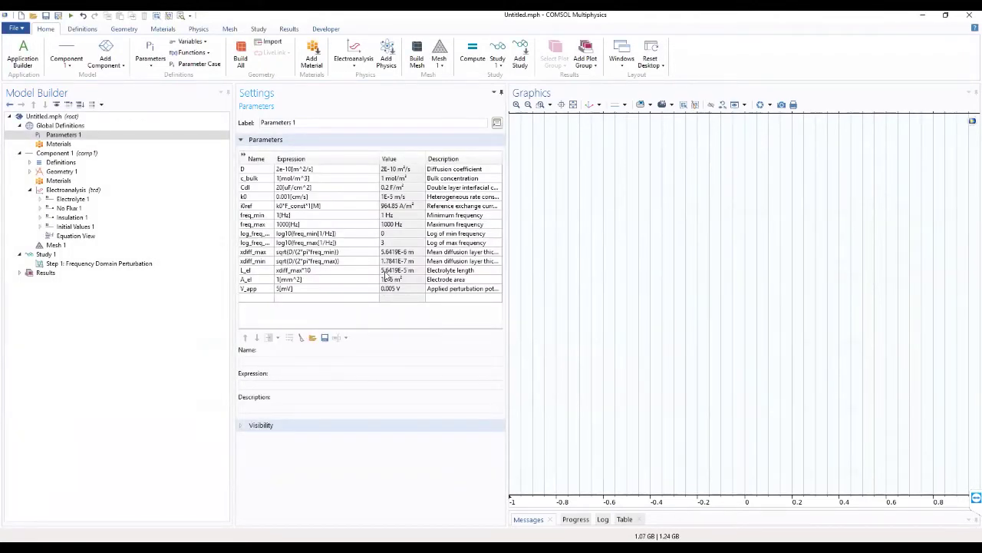
pyautogui.moveTo(230, 271); pyautogui.dragTo(211, 271)
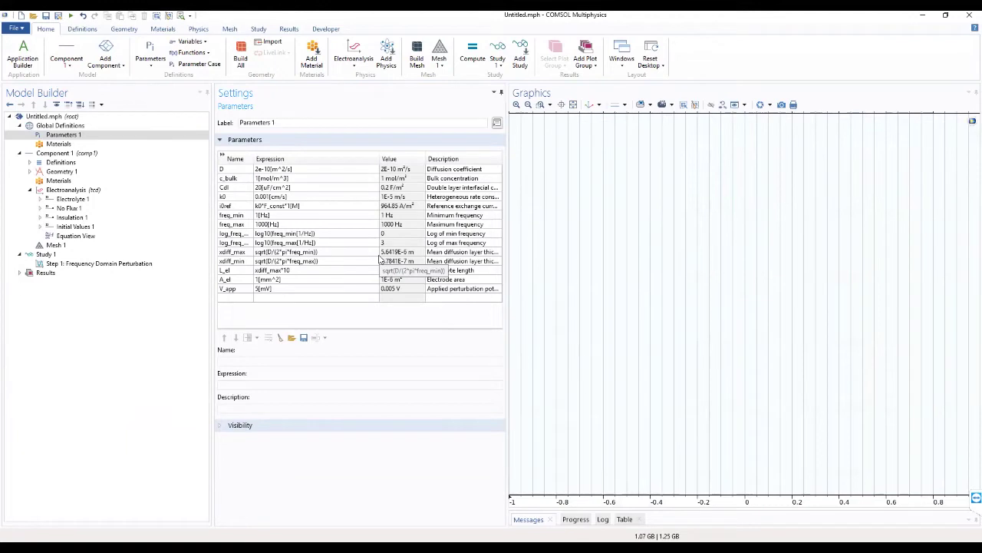
# Add an interval to Geometry 1, keeping its first coordinate at 0 and entering L_e1 as the second
pyautogui.click(62, 171)
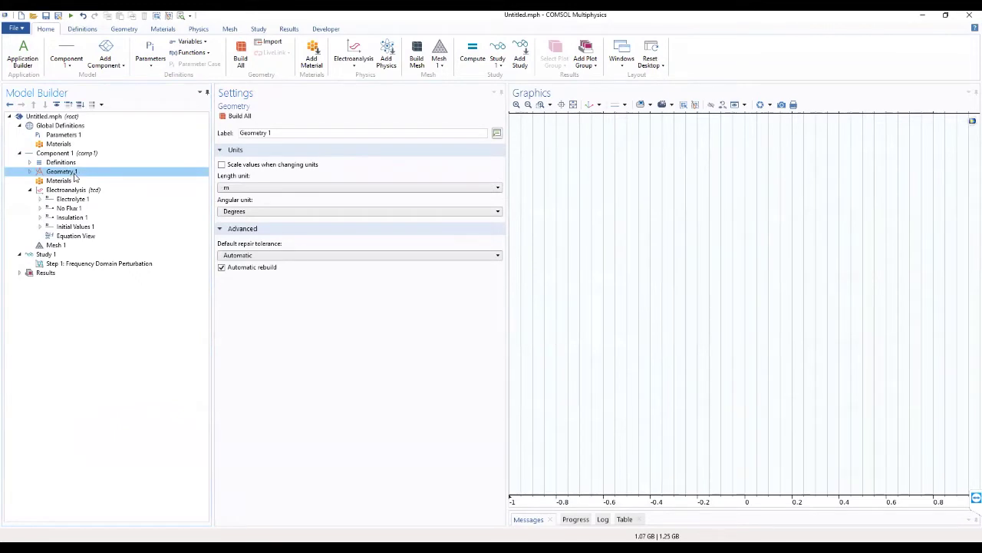
pyautogui.rightClick(75, 178)
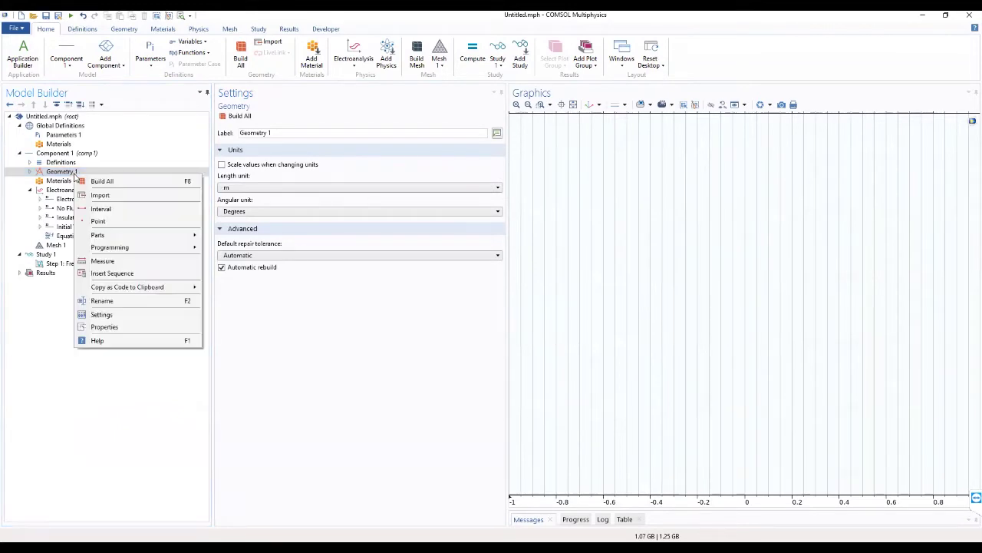
pyautogui.click(97, 215)
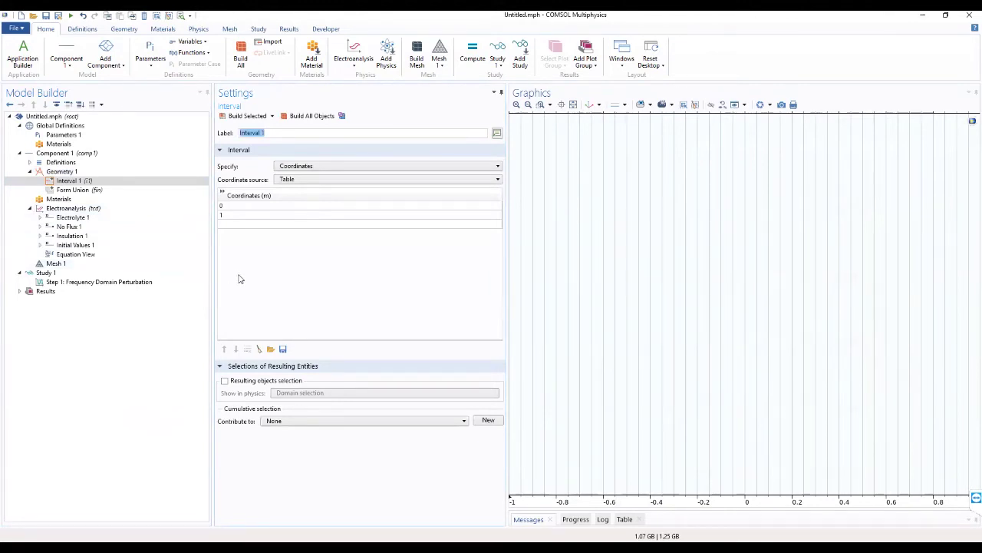
pyautogui.click(264, 207)
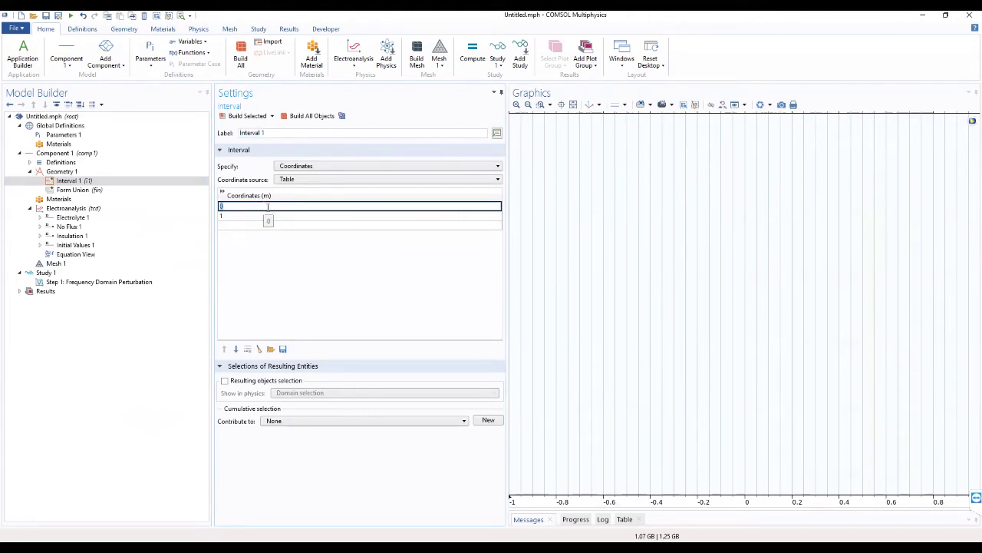
pyautogui.click(250, 217)
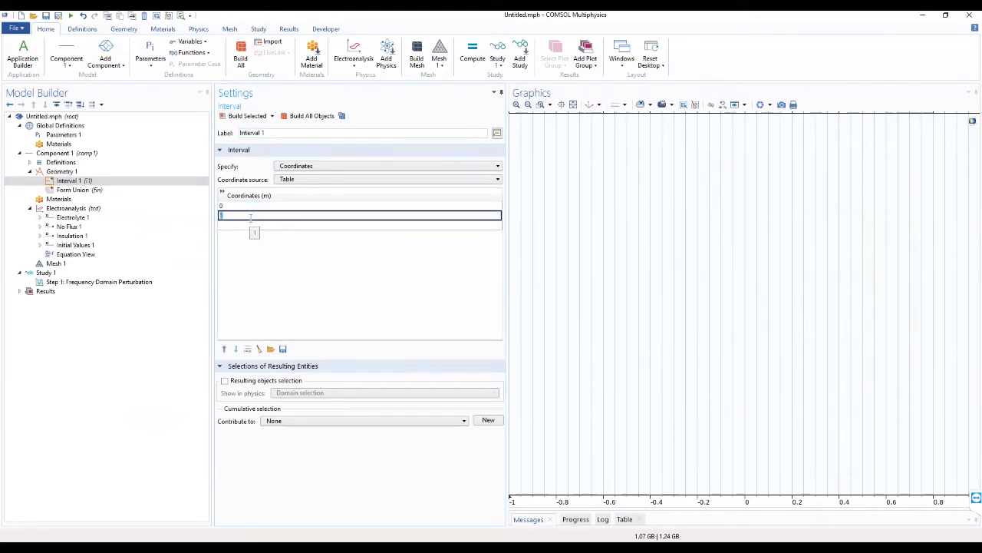
pyautogui.write('L')
pyautogui.write('_e')
pyautogui.write('l')
pyautogui.click(245, 251)
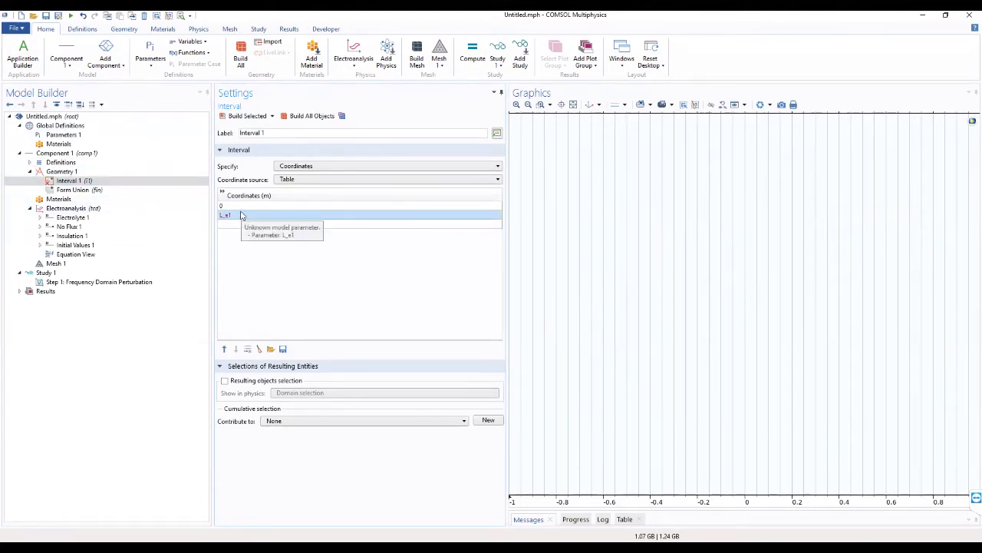
# Correct the interval's second coordinate to the electrolyte length parameter L_el and build the interval
pyautogui.doubleClick(237, 215)
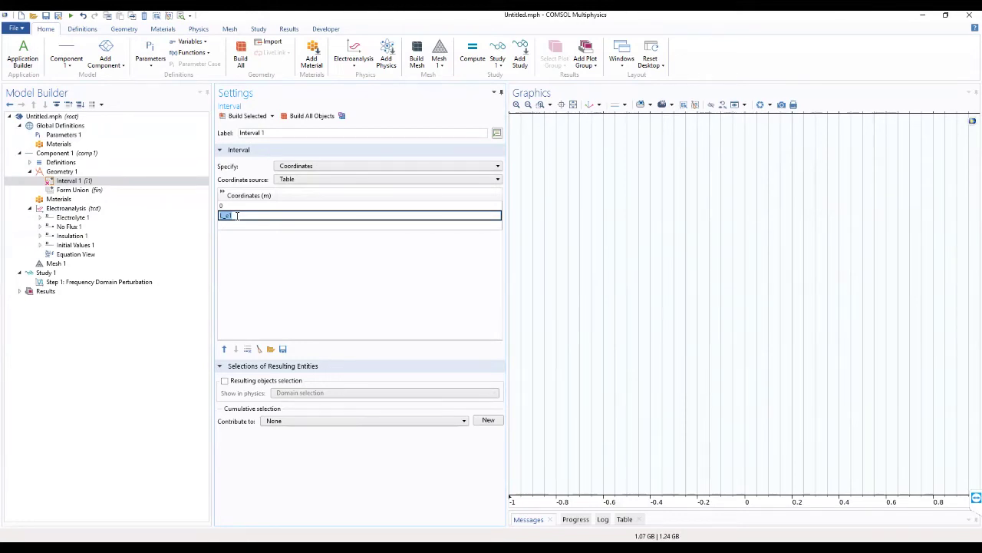
pyautogui.click(234, 234)
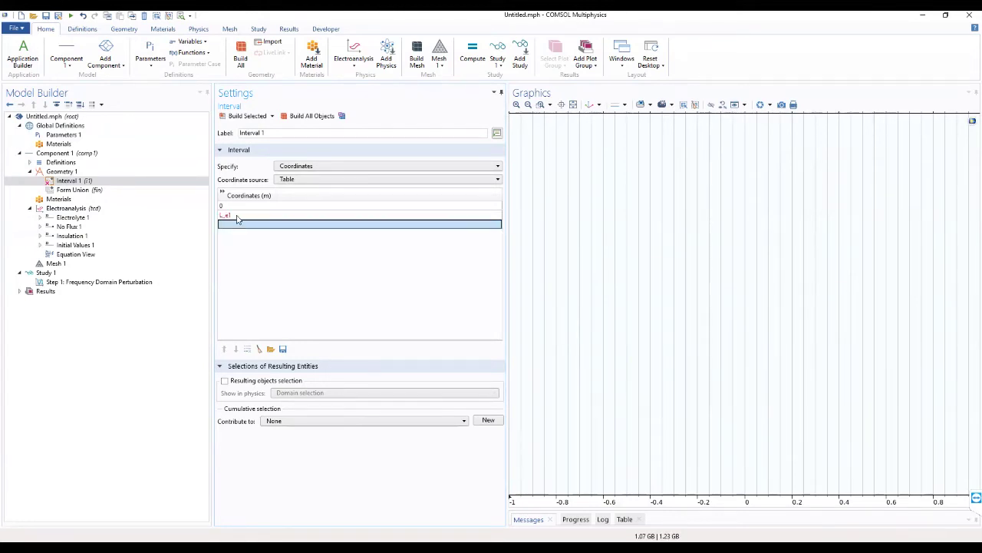
pyautogui.click(235, 218)
pyautogui.click(235, 217)
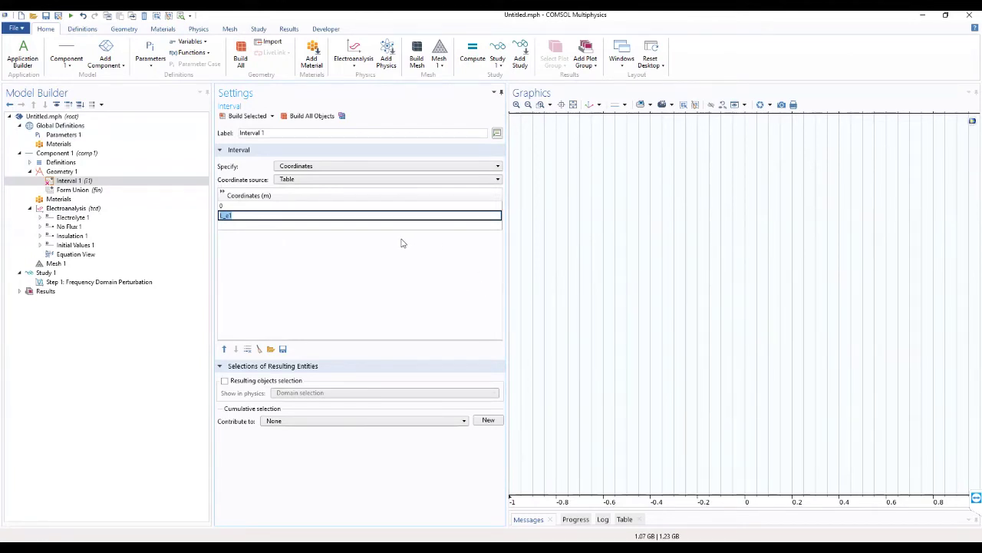
pyautogui.click(77, 135)
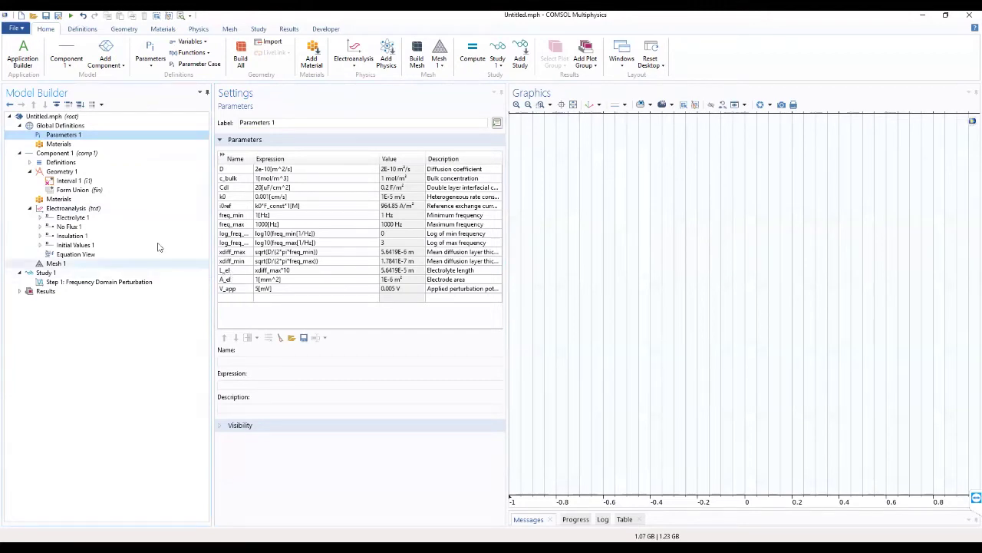
pyautogui.click(69, 180)
pyautogui.click(232, 215)
pyautogui.write('L_el')
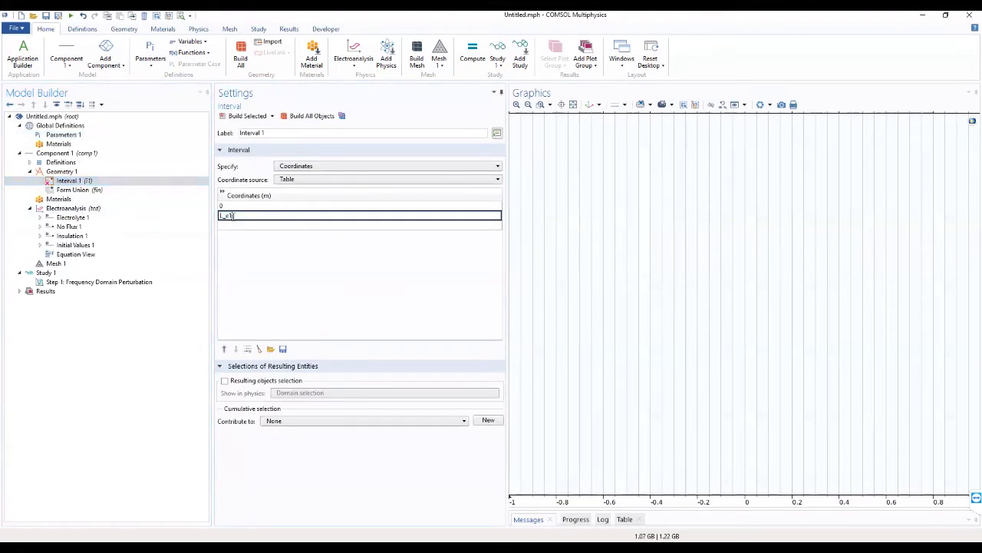
pyautogui.click(248, 244)
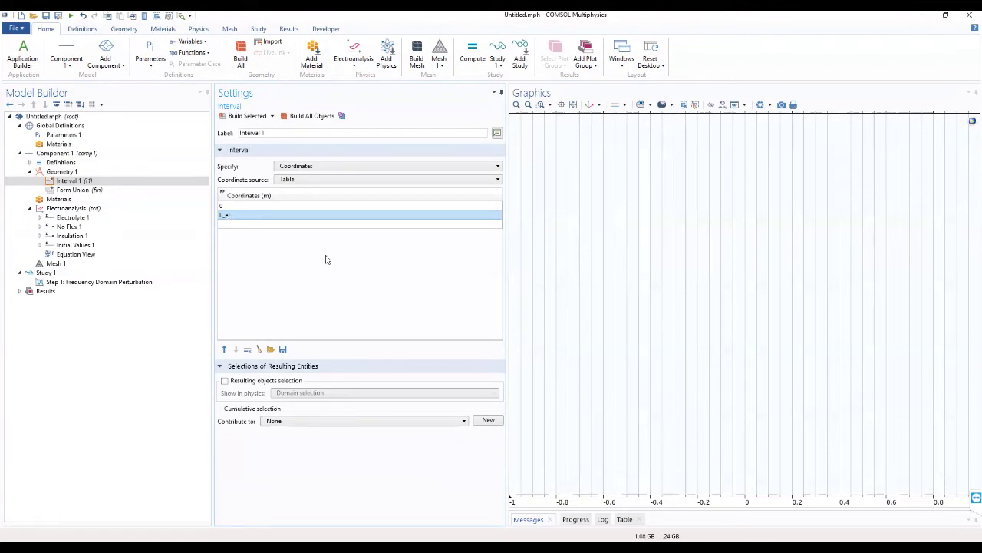
pyautogui.click(247, 116)
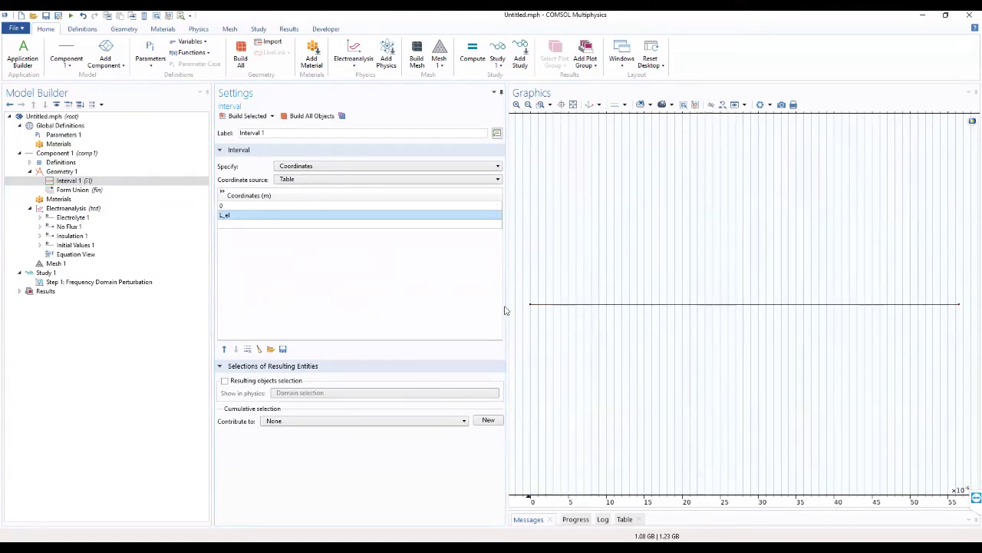
pyautogui.moveTo(505, 310); pyautogui.dragTo(447, 310)
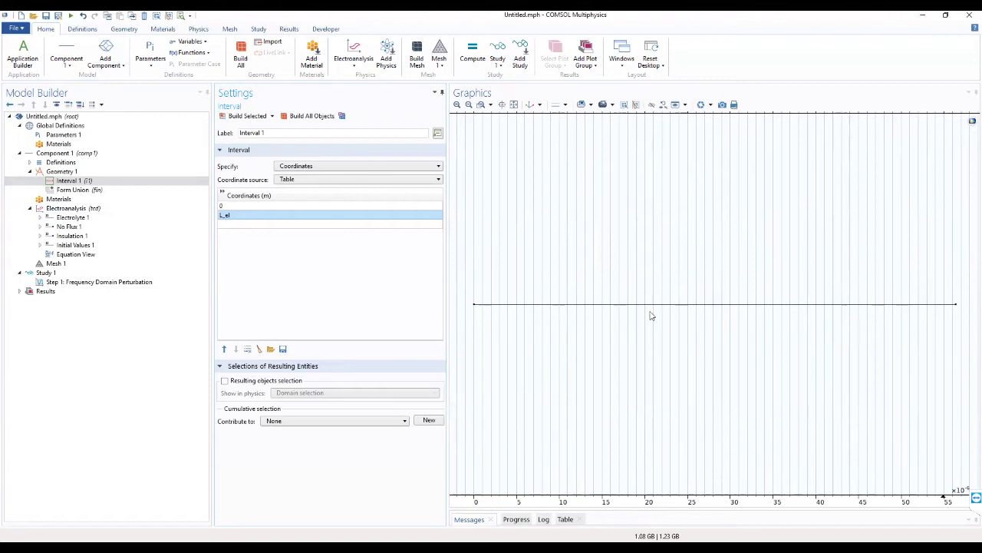
# Set the diffusion coefficients of both species, cRed and cOx, to D in the Electroanalysis electrolyte node
pyautogui.click(79, 210)
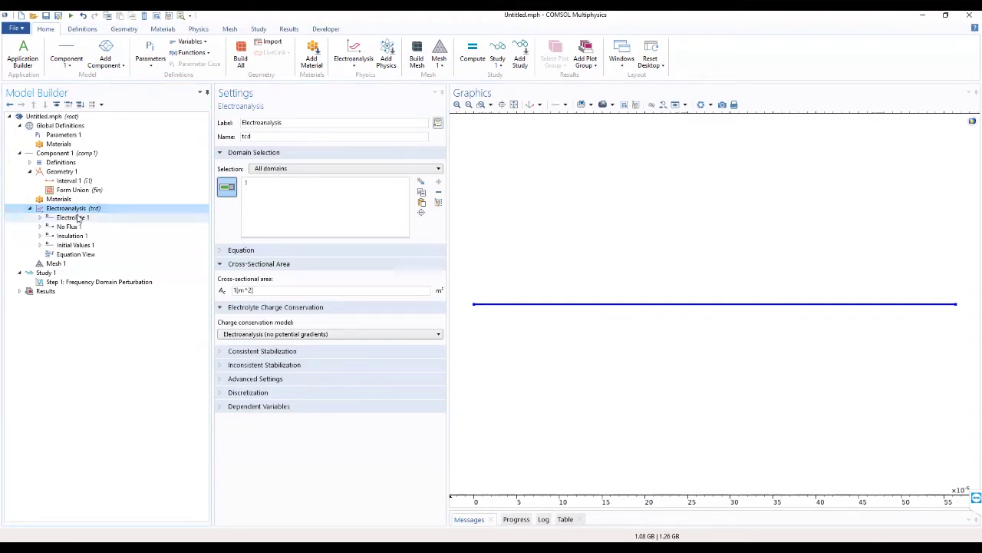
pyautogui.click(77, 218)
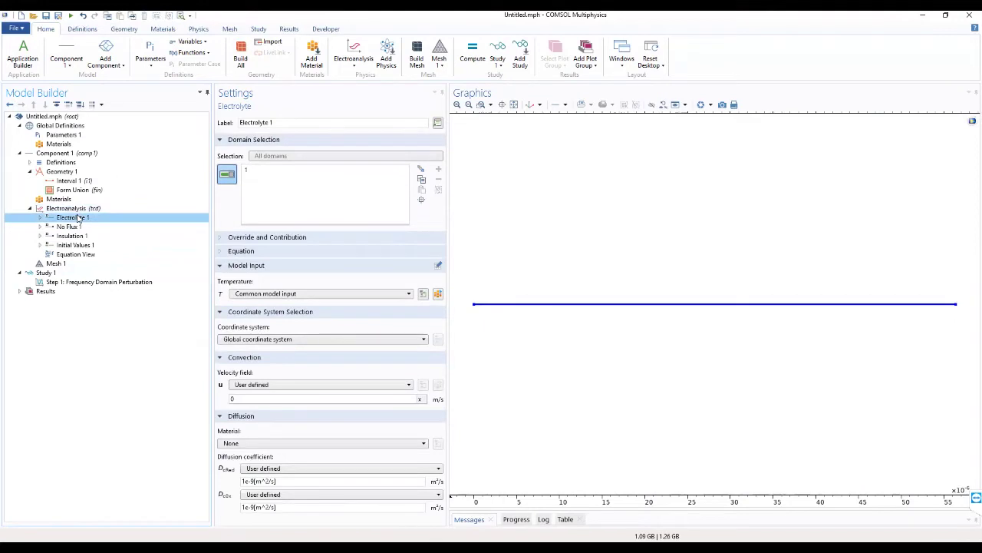
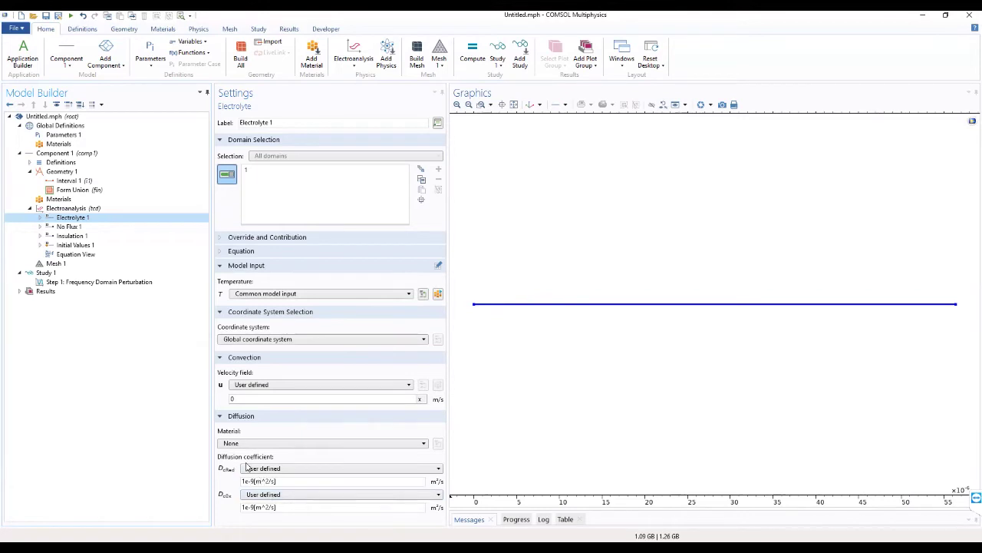
pyautogui.doubleClick(291, 482)
pyautogui.write('0')
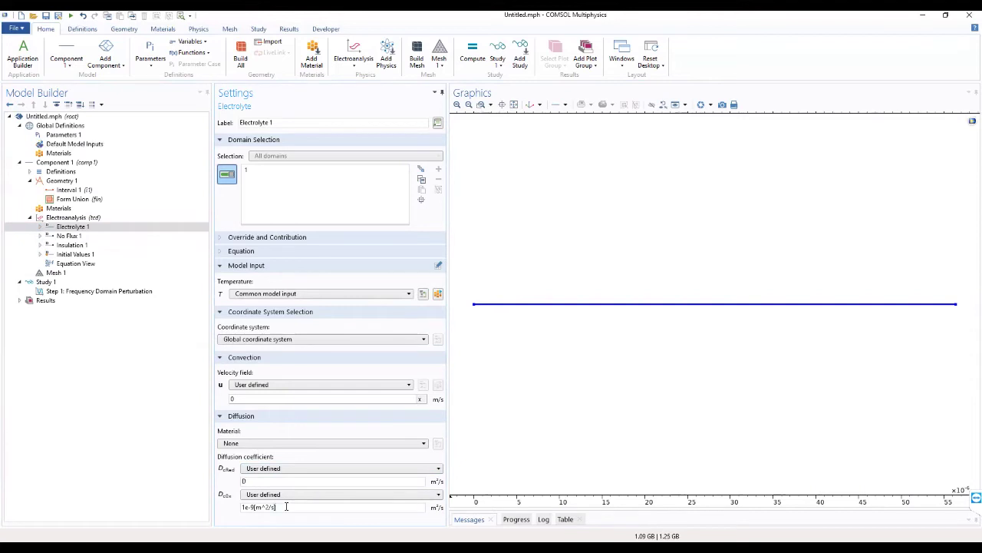
pyautogui.doubleClick(310, 510)
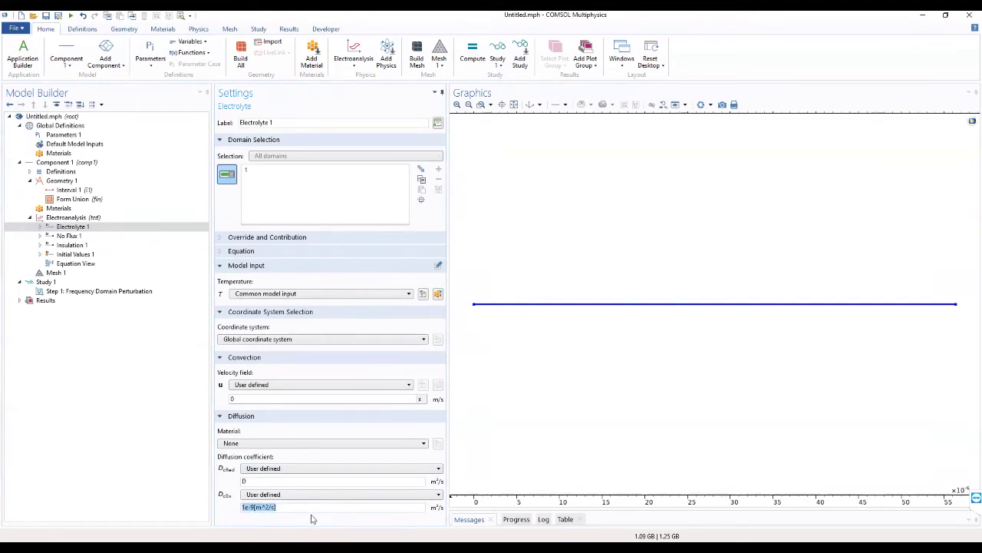
pyautogui.write('0')
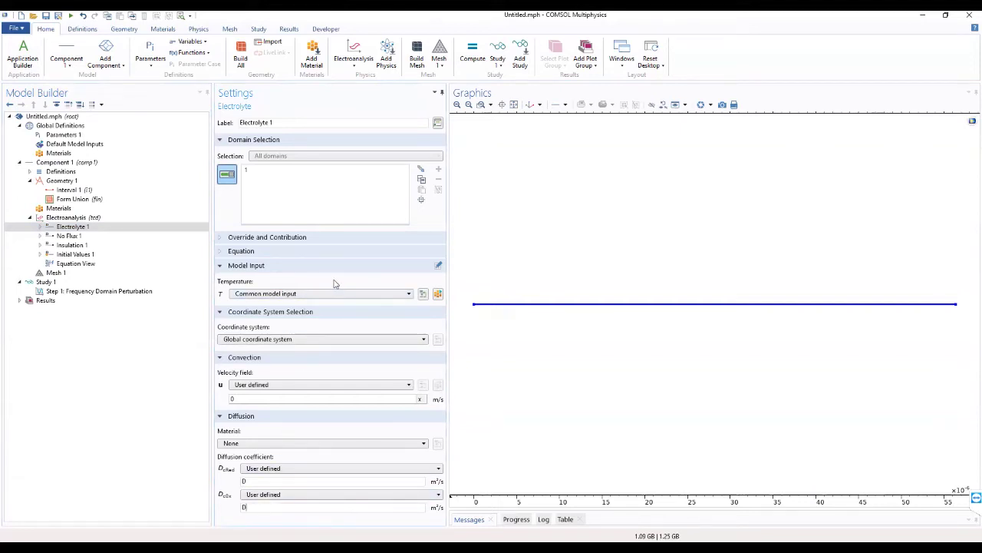
# Set the initial concentrations of both cRed and cOx to c_bulk in Initial Values 1
pyautogui.click(85, 256)
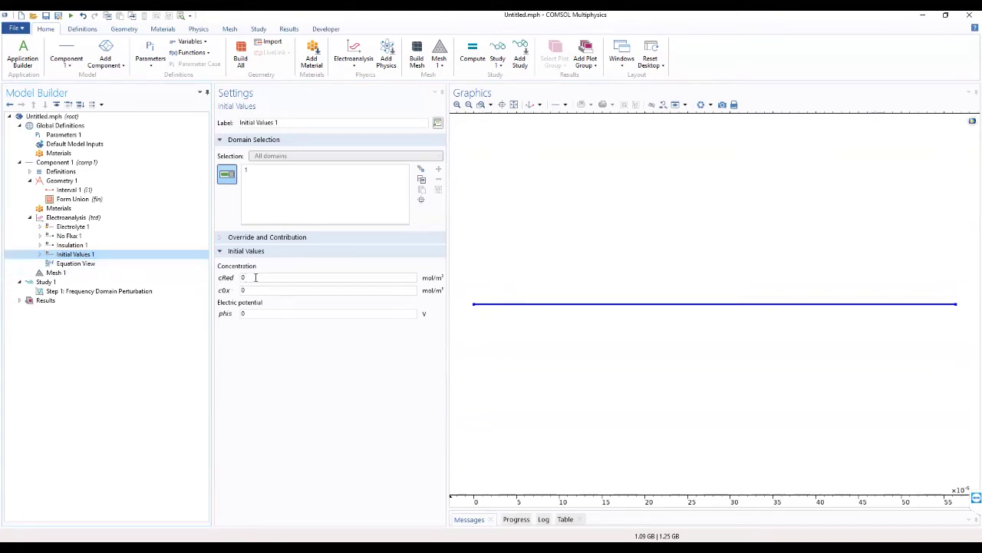
pyautogui.click(259, 237)
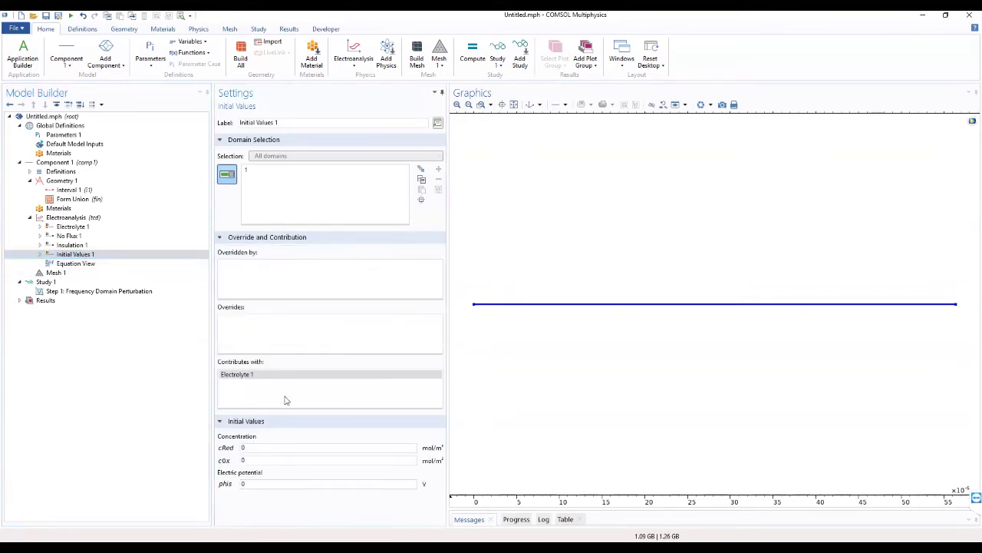
pyautogui.doubleClick(265, 450)
pyautogui.write('C')
pyautogui.press('BackSpace')
pyautogui.write('c_bu')
pyautogui.press('BackSpace')
pyautogui.write('ulk')
pyautogui.click(258, 460)
pyautogui.write('c_bulk')
pyautogui.click(148, 254)
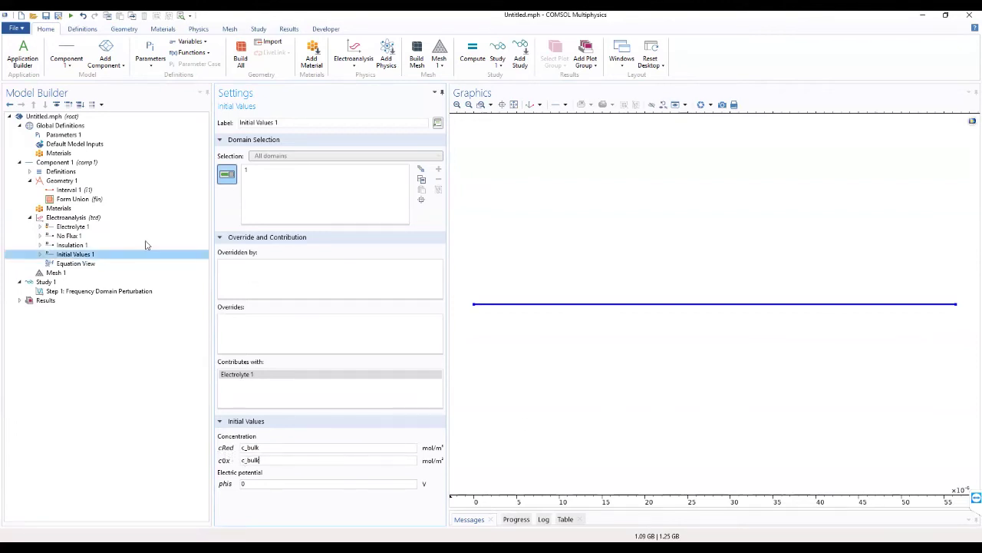
# Add a Concentration boundary condition to the Electroanalysis interface
pyautogui.click(82, 217)
pyautogui.rightClick(82, 218)
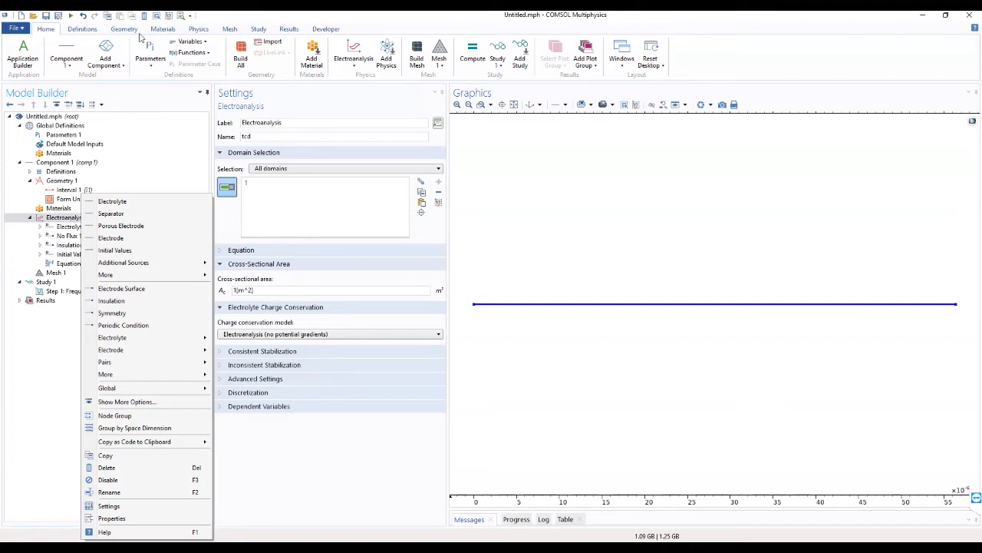
pyautogui.click(206, 36)
pyautogui.click(206, 37)
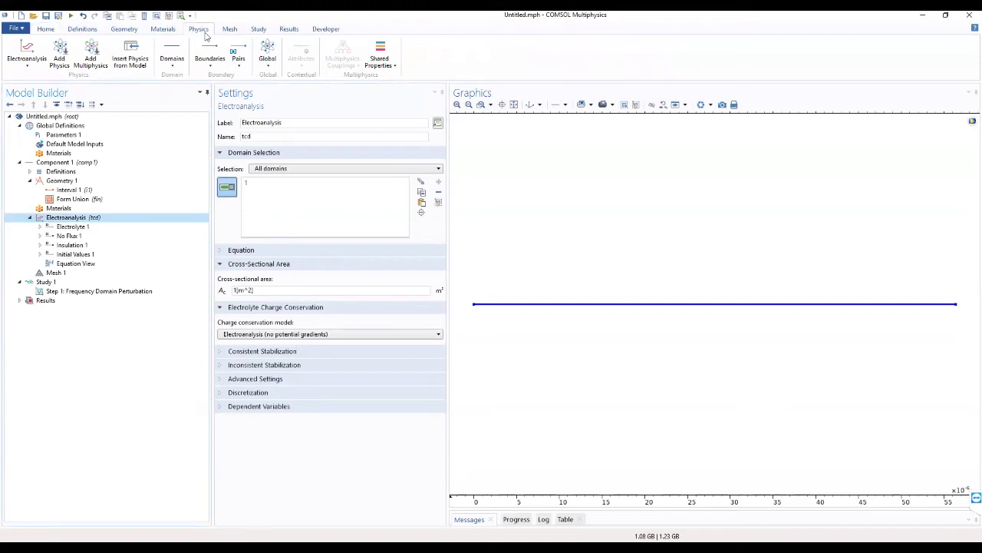
pyautogui.click(209, 55)
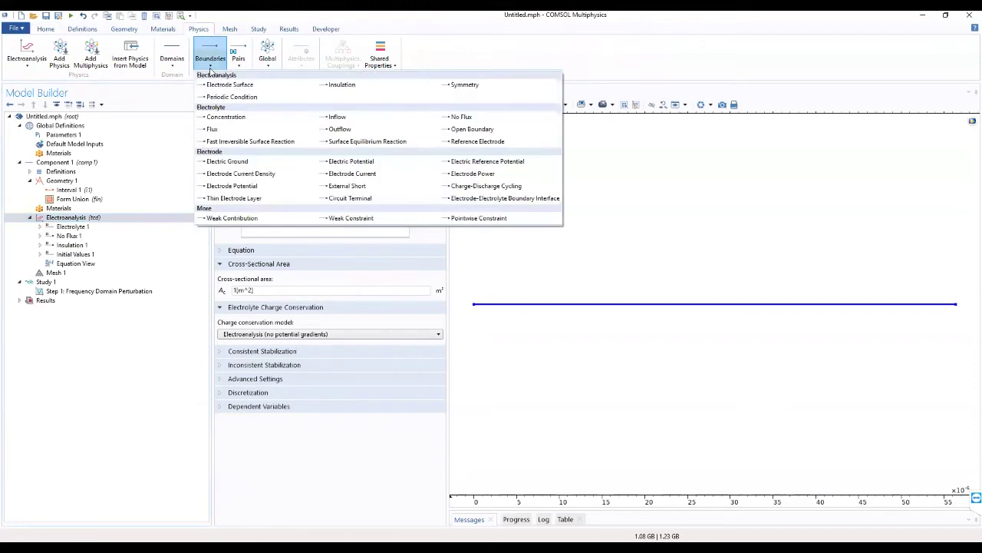
pyautogui.click(215, 117)
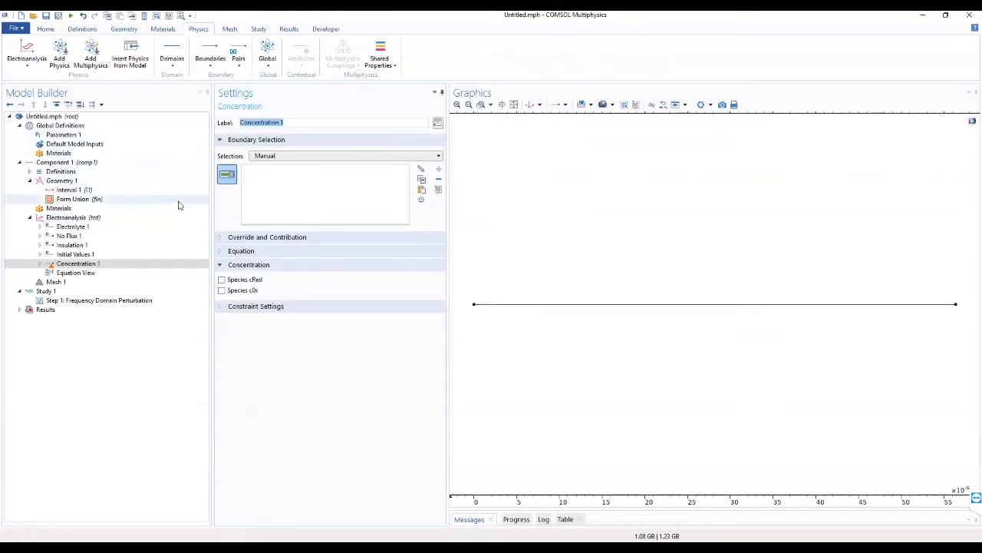
# Assign the Concentration condition to boundary 2, the interval's end point at L_el, using manual selection
pyautogui.click(111, 266)
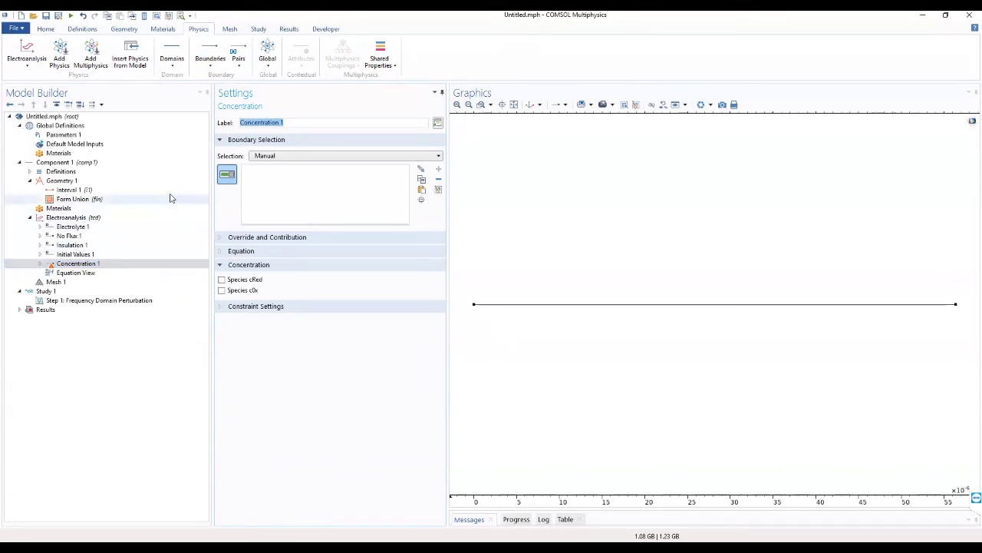
pyautogui.click(261, 157)
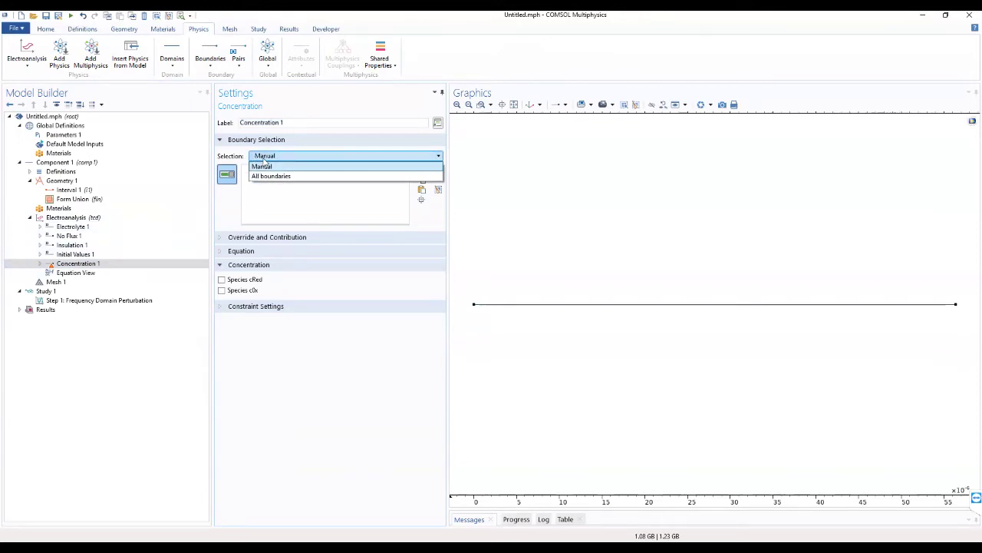
pyautogui.click(263, 166)
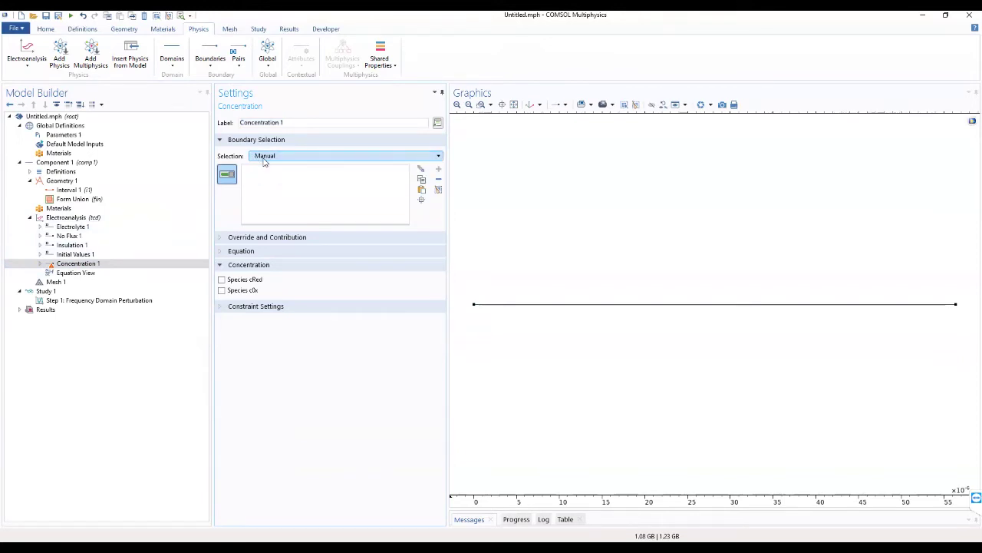
pyautogui.click(257, 251)
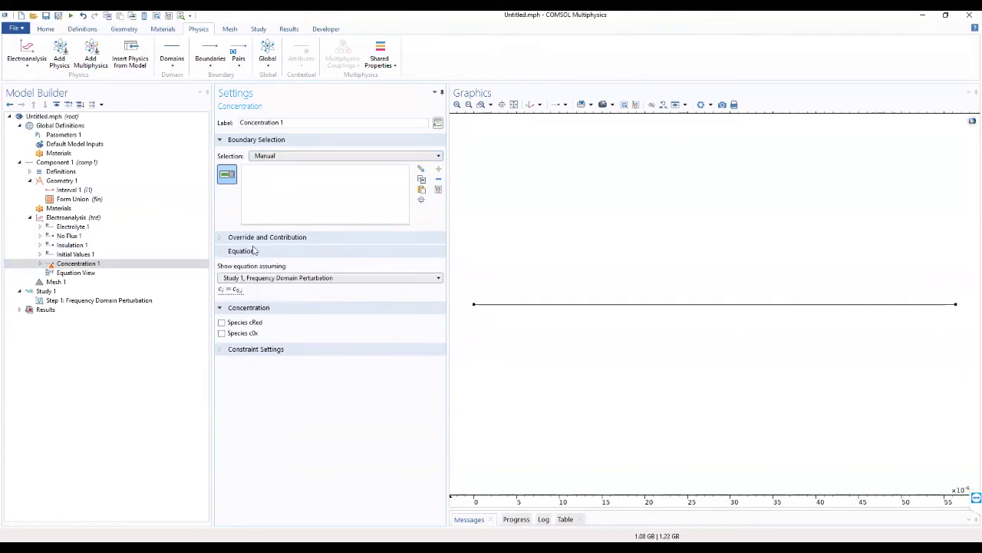
pyautogui.click(255, 240)
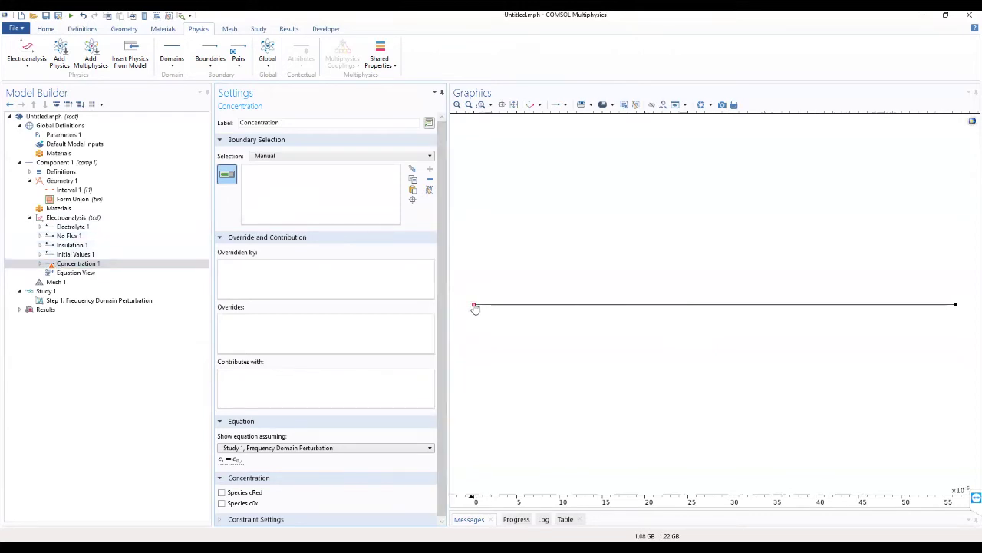
pyautogui.click(957, 306)
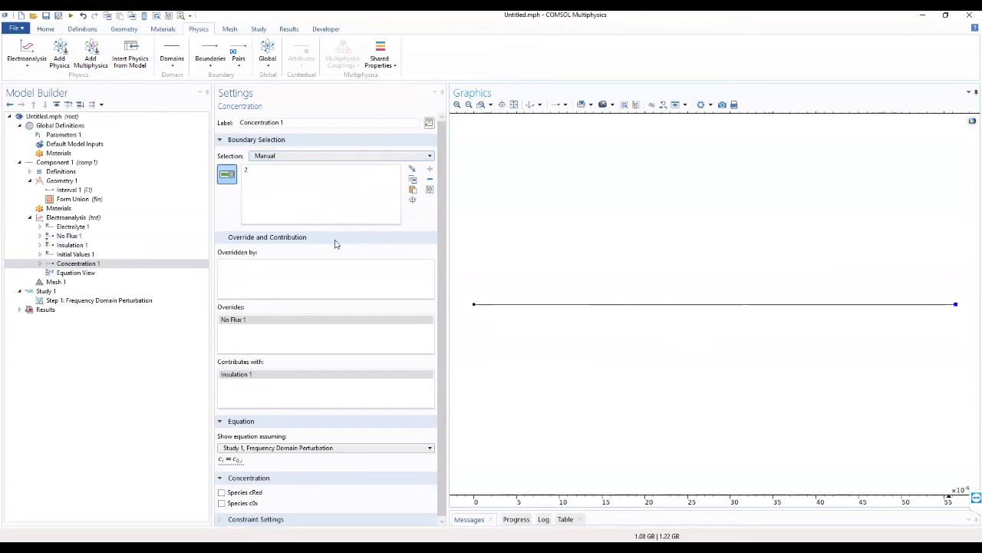
# Enable species cRed and cOx in the Concentration condition and set both boundary concentrations to c_bulk
pyautogui.scroll(-1, 358, 320)
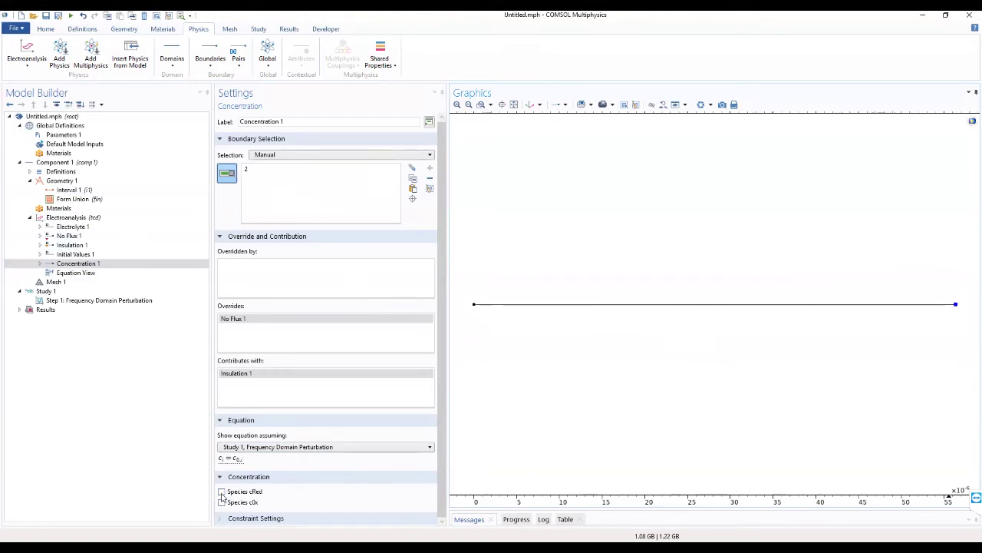
pyautogui.click(222, 491)
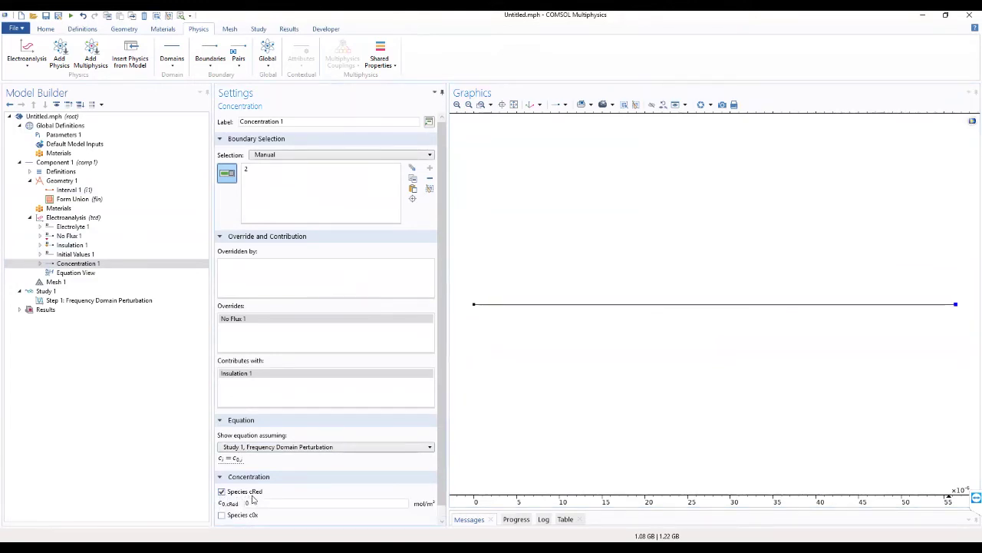
pyautogui.scroll(-1, 258, 502)
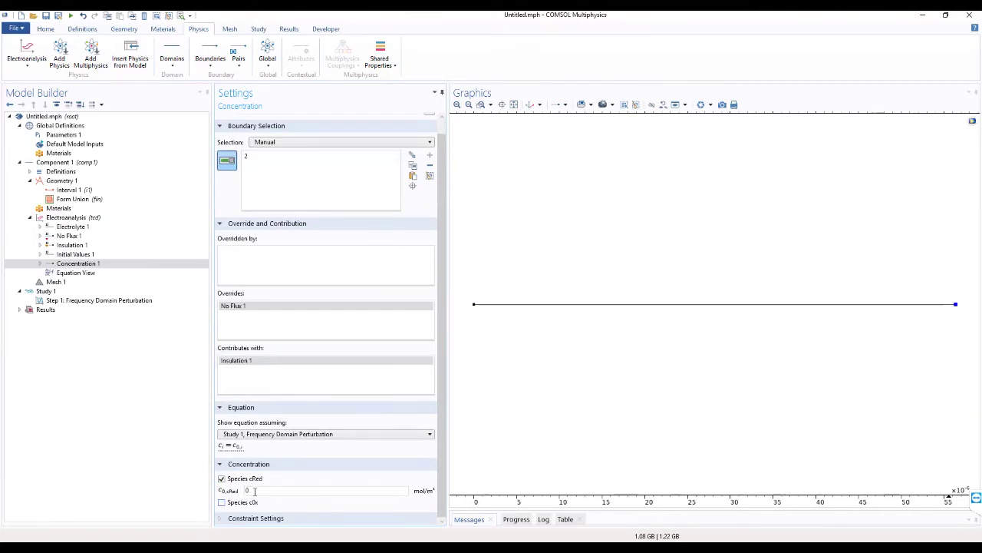
pyautogui.moveTo(254, 492); pyautogui.dragTo(240, 496)
pyautogui.press('BackSpace')
pyautogui.write('c_bulk')
pyautogui.click(222, 503)
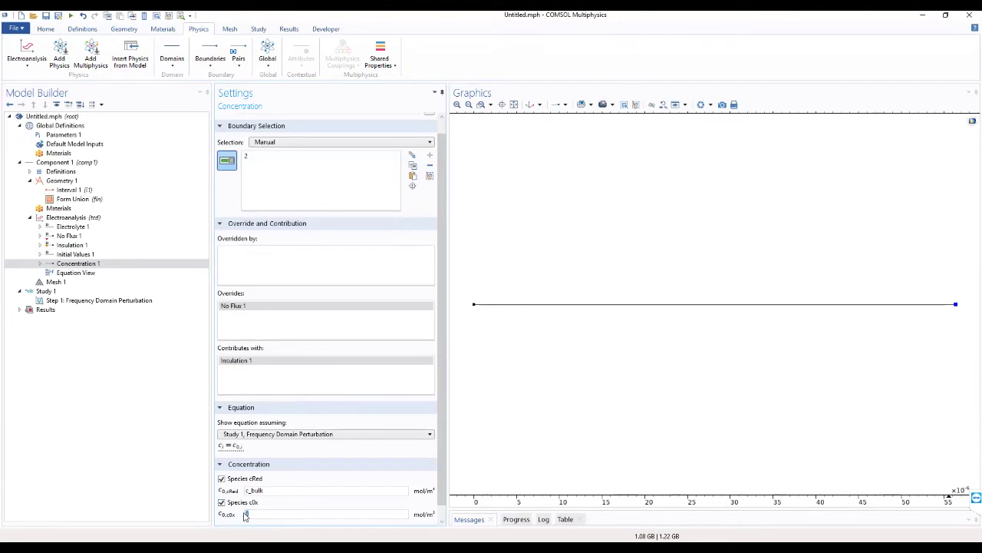
pyautogui.write('_bulk')
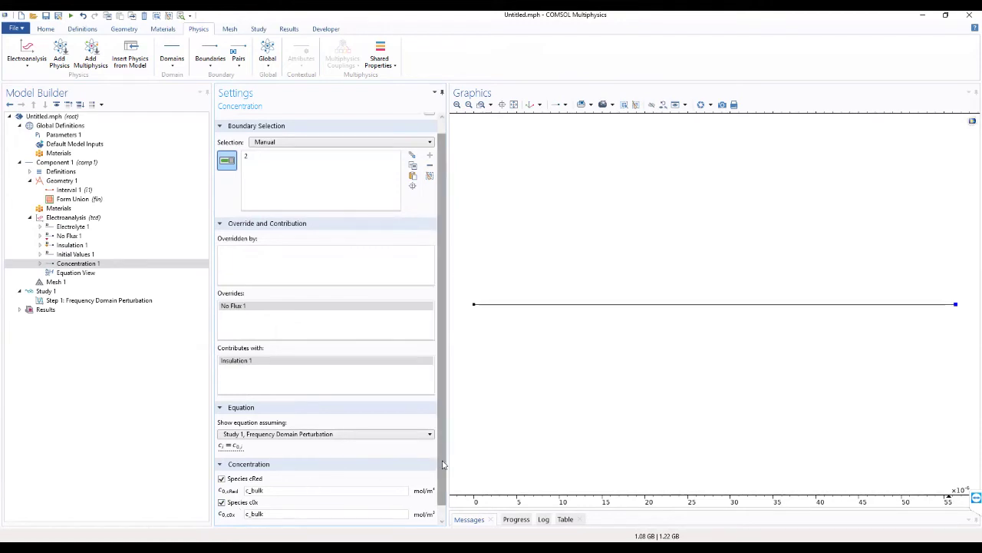
pyautogui.scroll(-1, 443, 492)
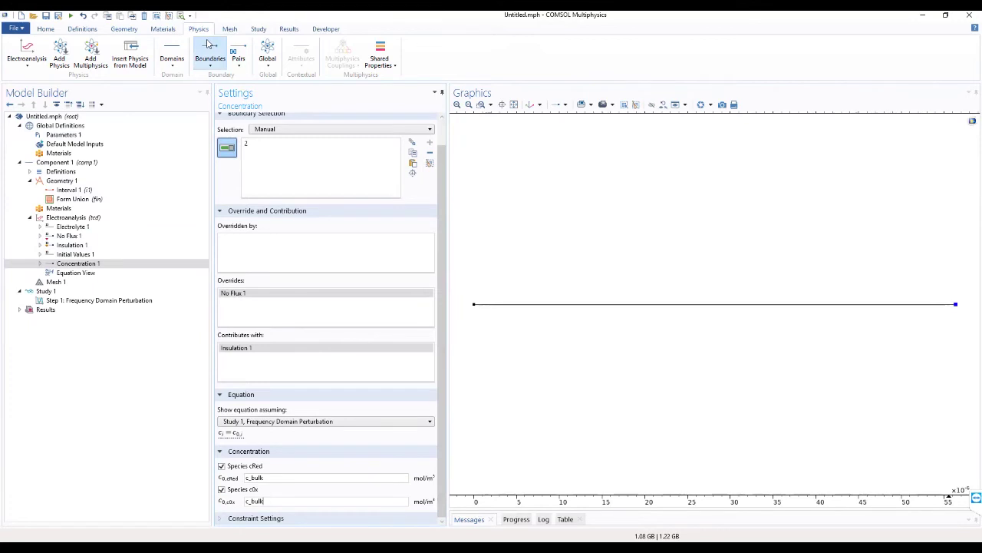
# Add an Electrode Surface boundary condition to Electroanalysis and assign it to boundary 1, the interval's start point at 0
pyautogui.click(81, 219)
pyautogui.rightClick(83, 221)
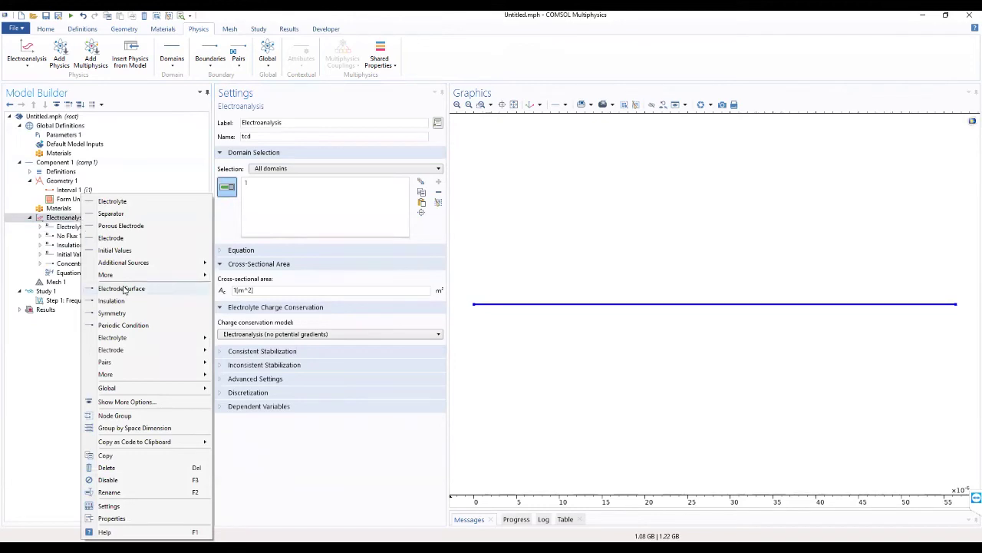
pyautogui.moveTo(137, 351)
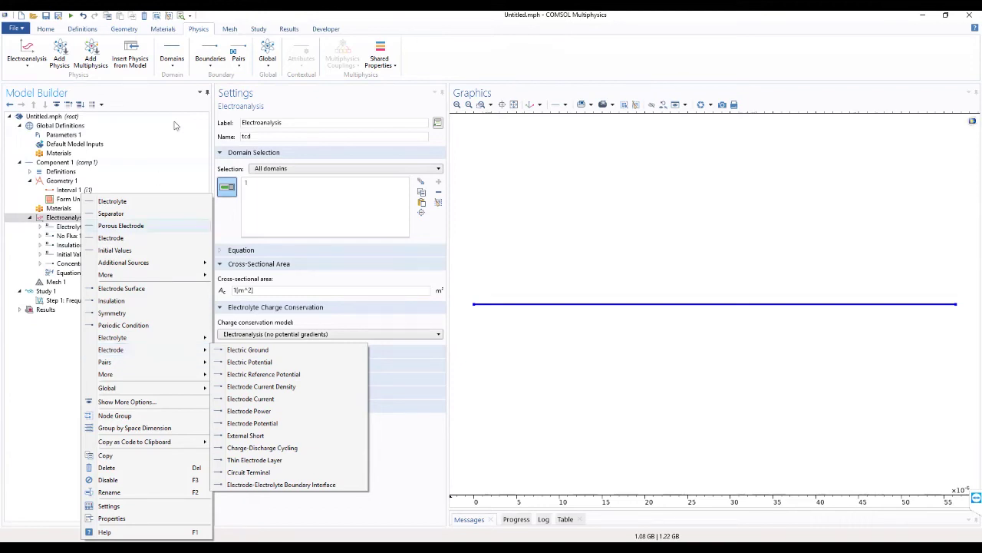
pyautogui.click(210, 59)
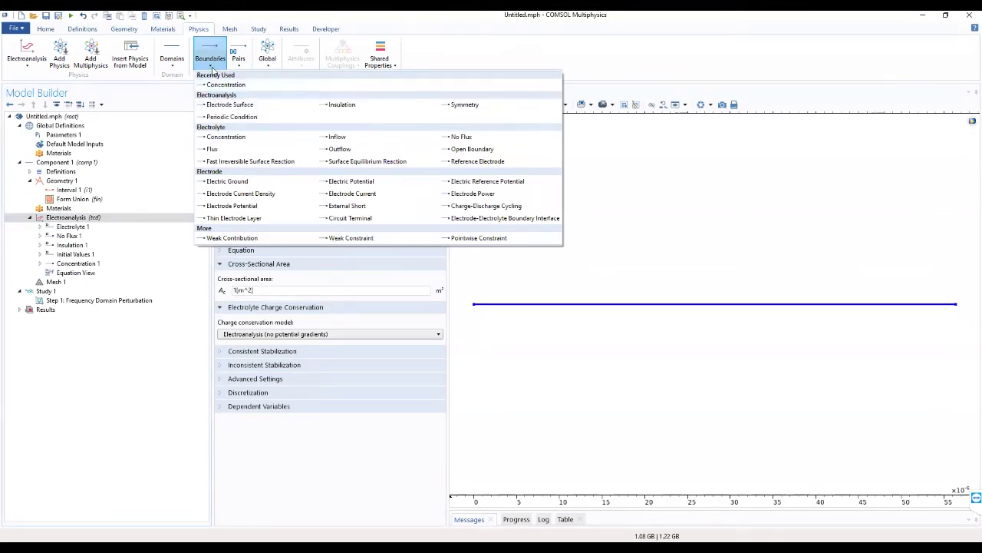
pyautogui.click(211, 108)
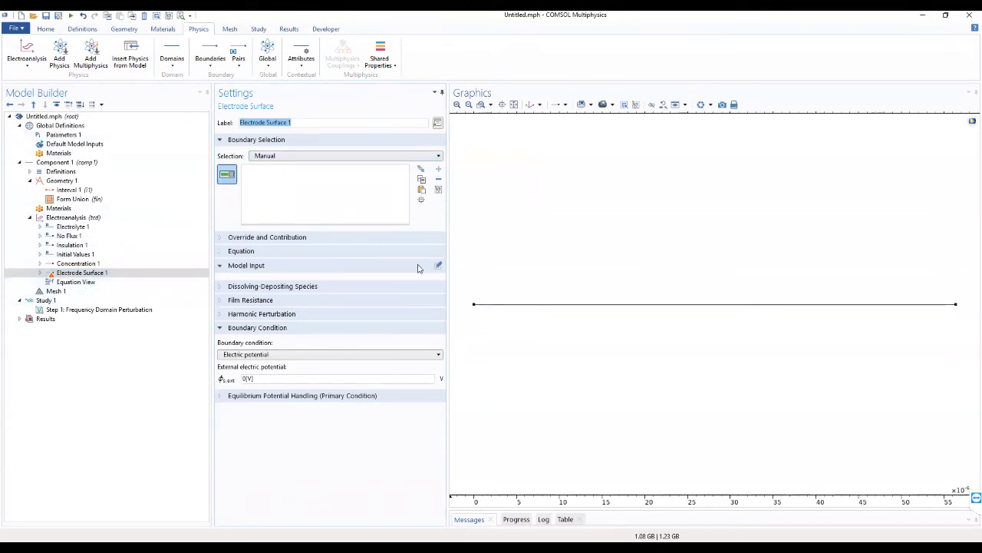
pyautogui.click(474, 307)
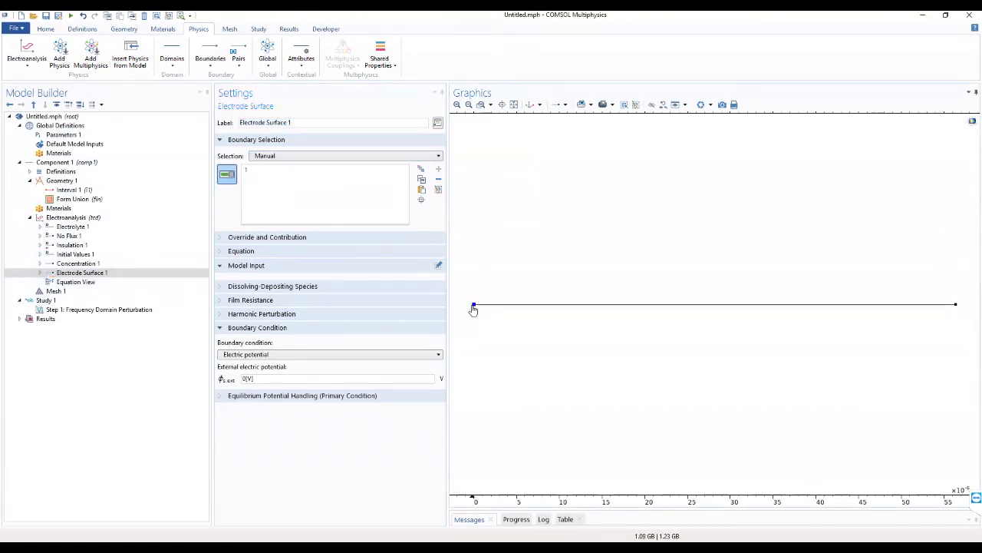
# Set the electrode surface's harmonic perturbation amplitude to V_app
pyautogui.click(240, 265)
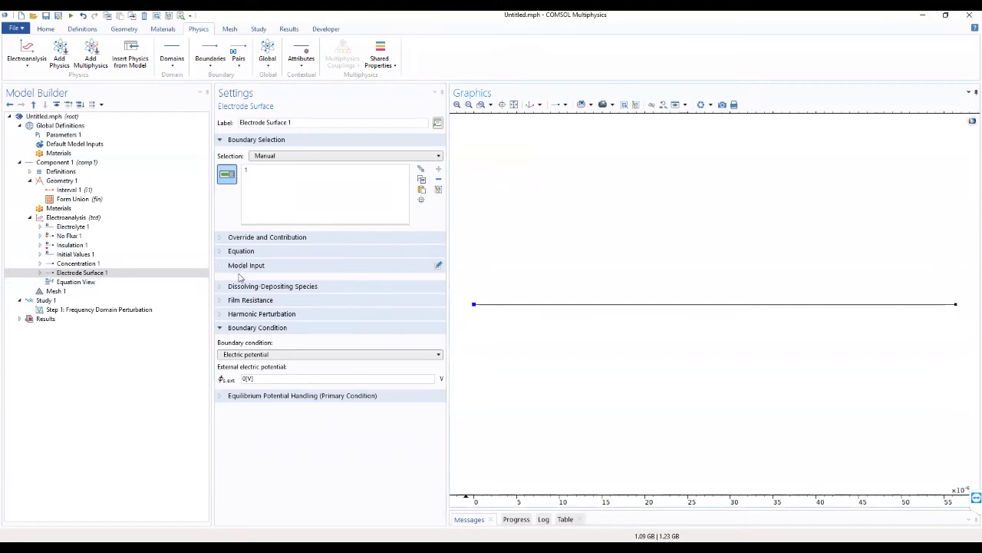
pyautogui.click(230, 314)
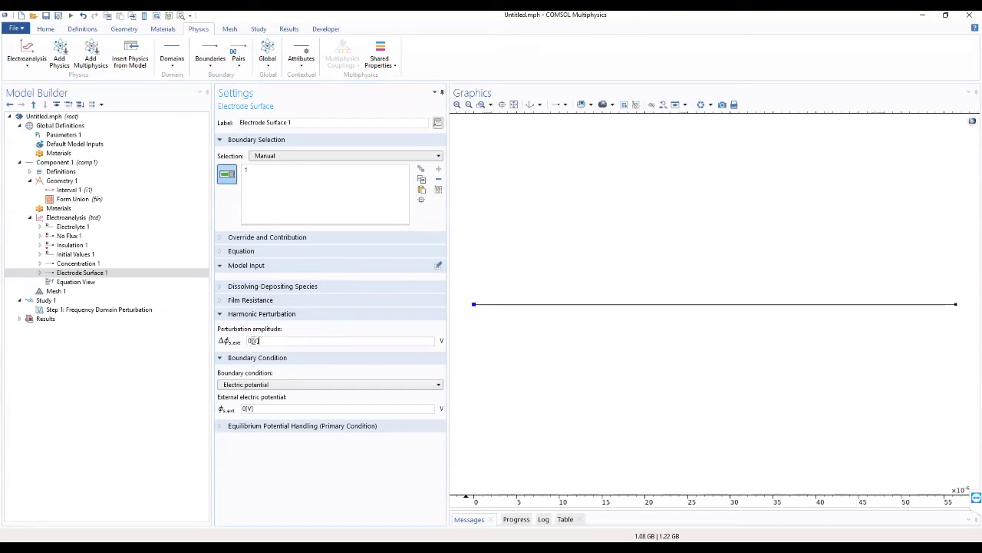
pyautogui.doubleClick(258, 341)
pyautogui.write('V_app')
pyautogui.click(102, 274)
pyautogui.click(212, 69)
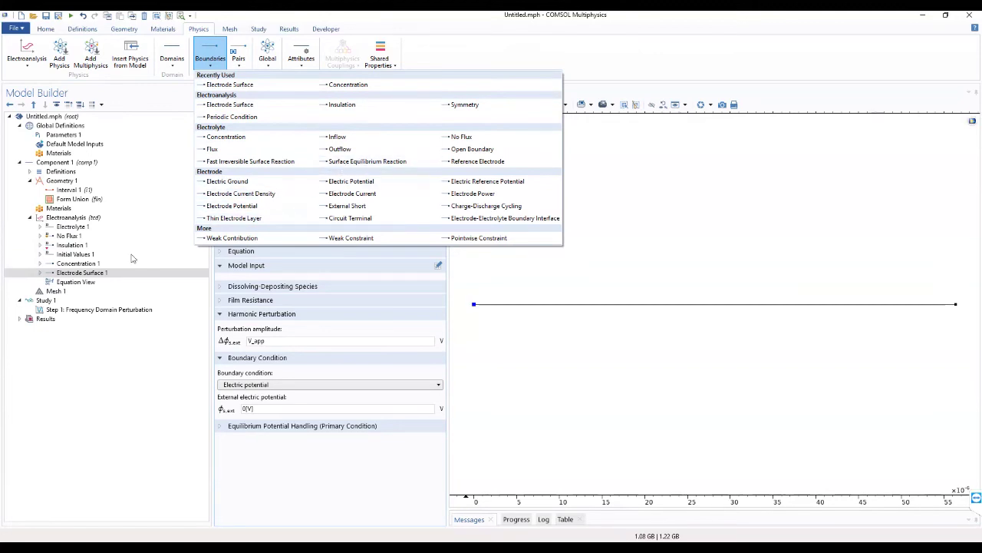
pyautogui.click(66, 218)
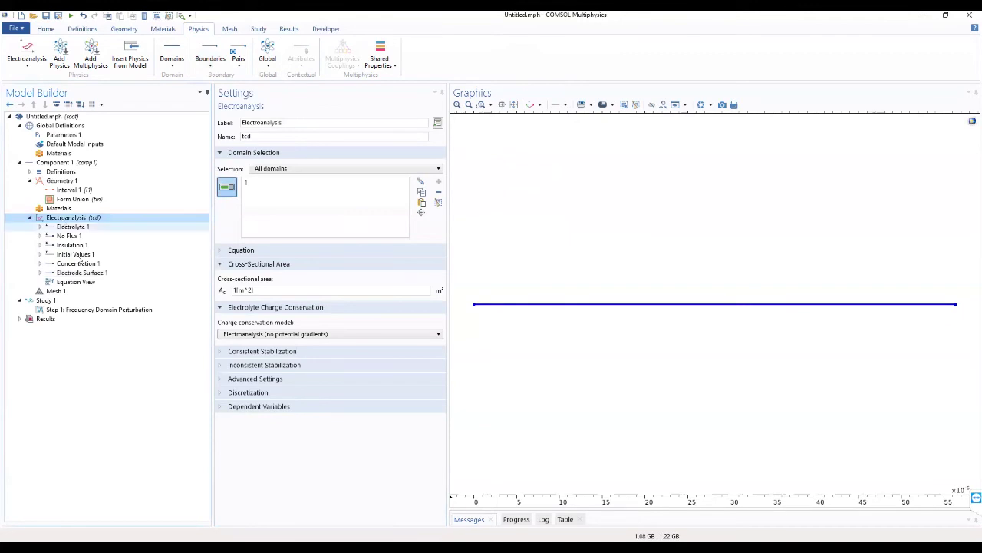
pyautogui.click(61, 274)
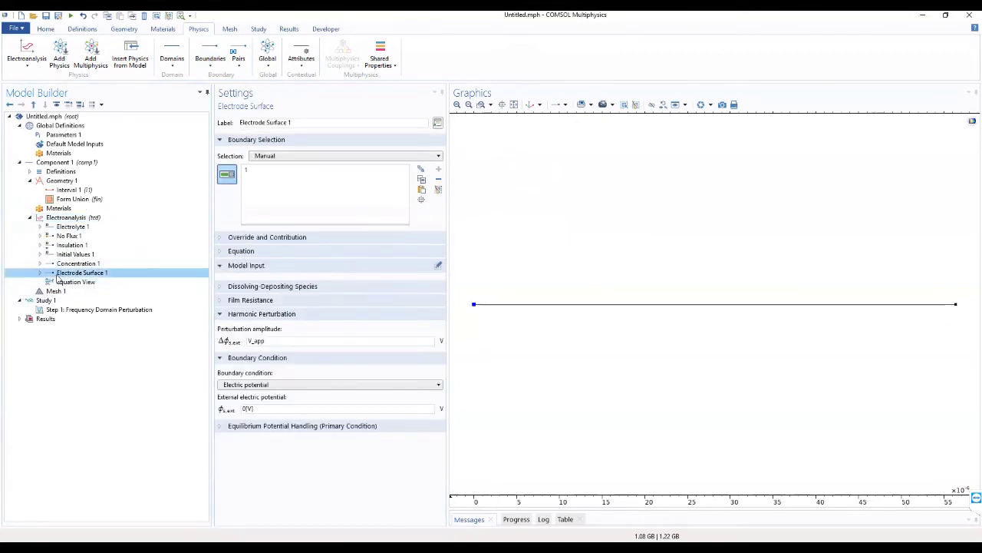
# Set the Electrode Reaction's stoichiometric coefficients to 1 for cRed and -1 for cOx
pyautogui.click(40, 273)
pyautogui.click(82, 283)
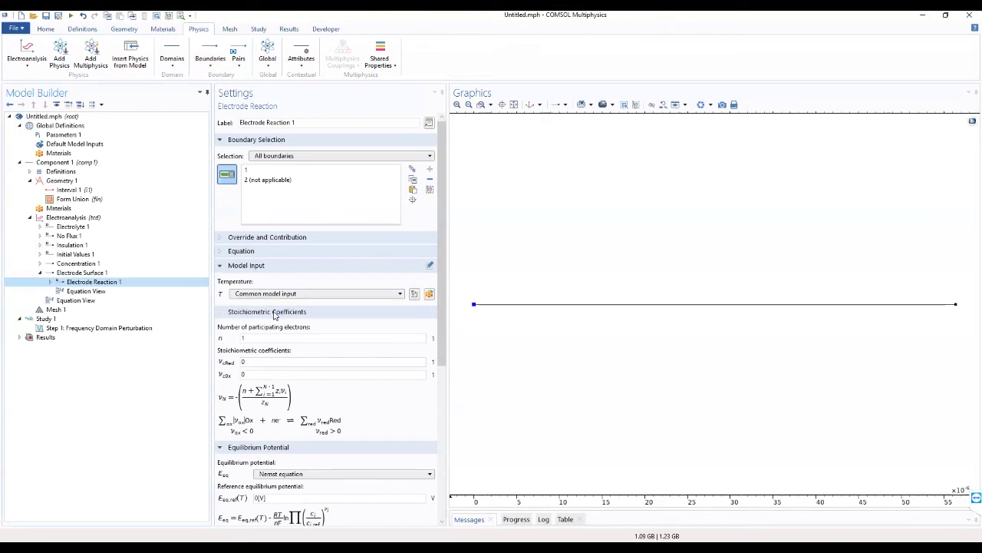
pyautogui.doubleClick(243, 361)
pyautogui.press('BackSpace')
pyautogui.hotkey('ctrl', 'z')
pyautogui.write('1')
pyautogui.doubleClick(244, 375)
pyautogui.write('-1')
# Set the Electrode Reaction's reference exchange current density to i0ref in the electrode kinetics settings
pyautogui.scroll(-1, 307, 348)
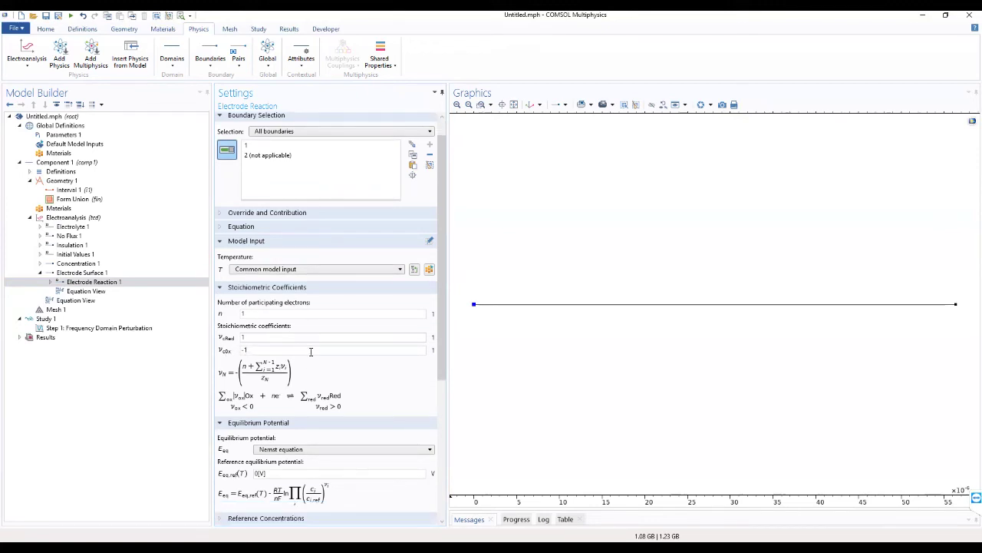
pyautogui.scroll(-3, 287, 375)
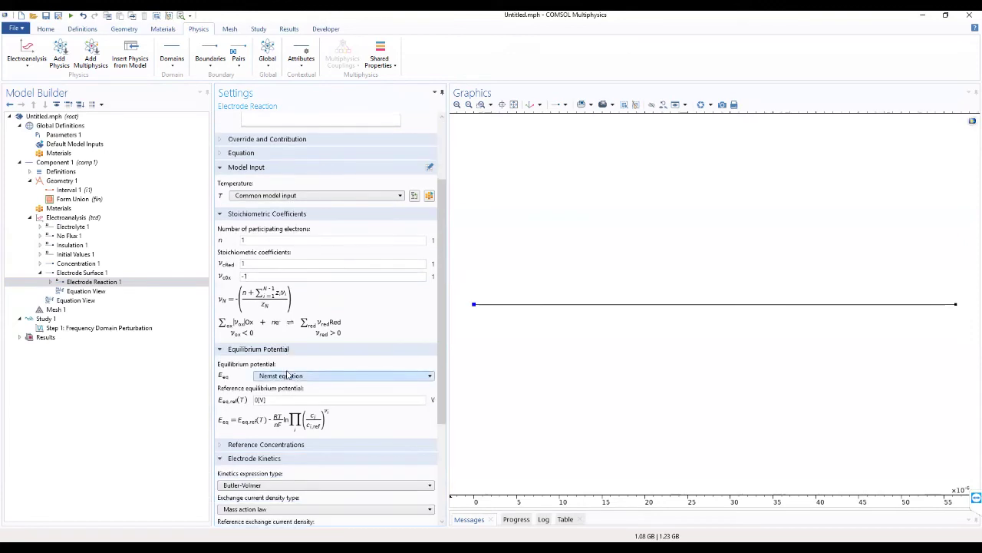
pyautogui.scroll(-1, 287, 374)
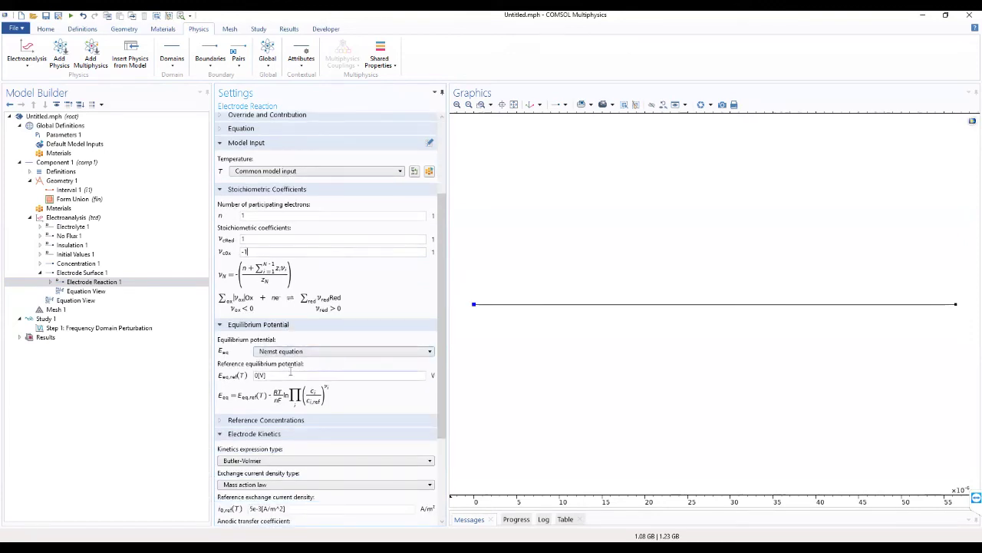
pyautogui.scroll(-1, 280, 415)
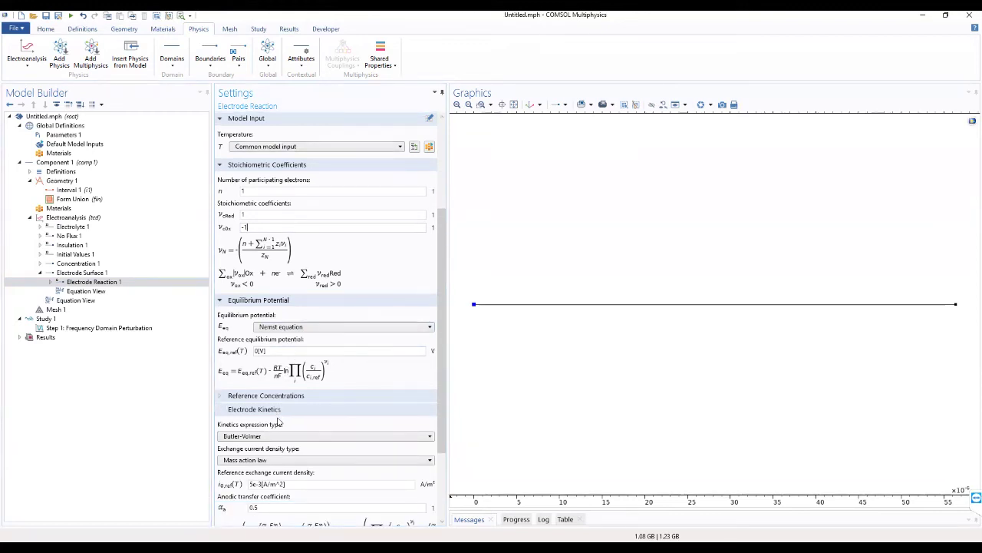
pyautogui.moveTo(293, 485); pyautogui.dragTo(247, 490)
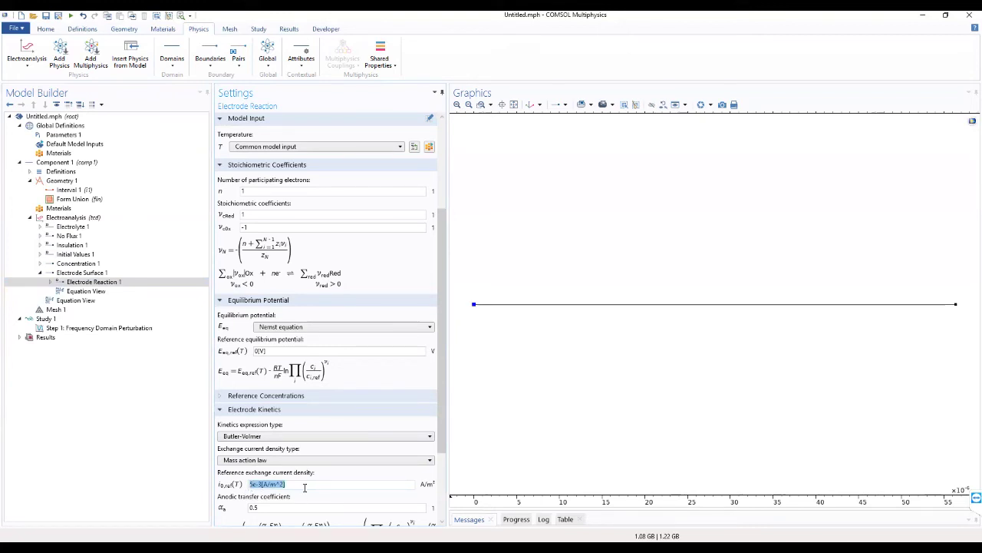
pyautogui.write('(')
pyautogui.write('0ref')
pyautogui.click(100, 283)
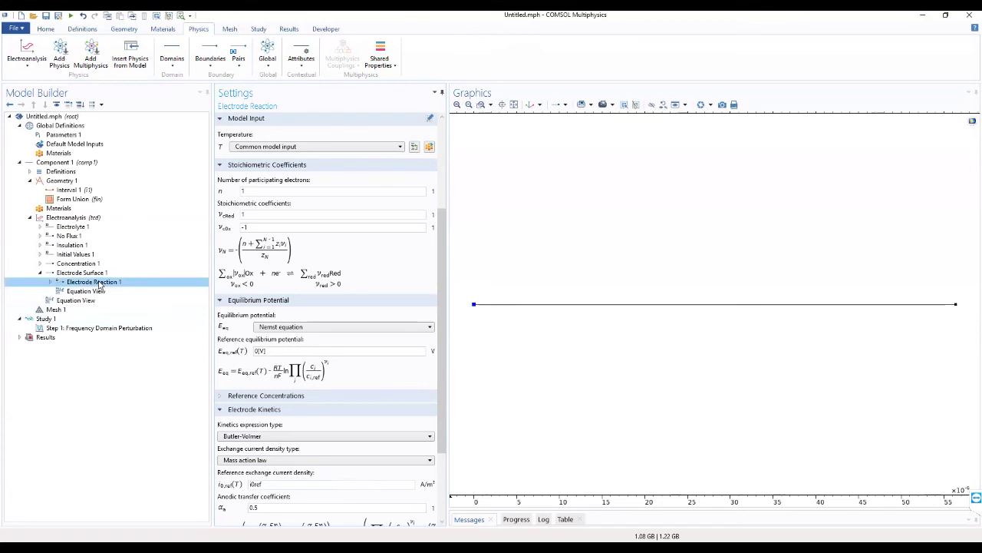
# Examine the Electrode Reaction's kinetics settings and the Electrode Surface's film resistance options
pyautogui.scroll(-3, 294, 467)
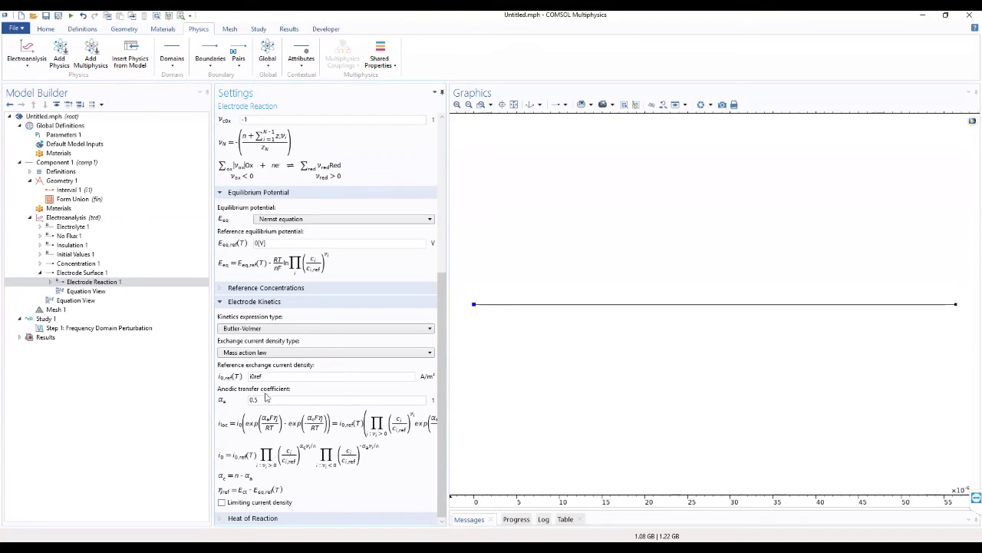
pyautogui.click(91, 274)
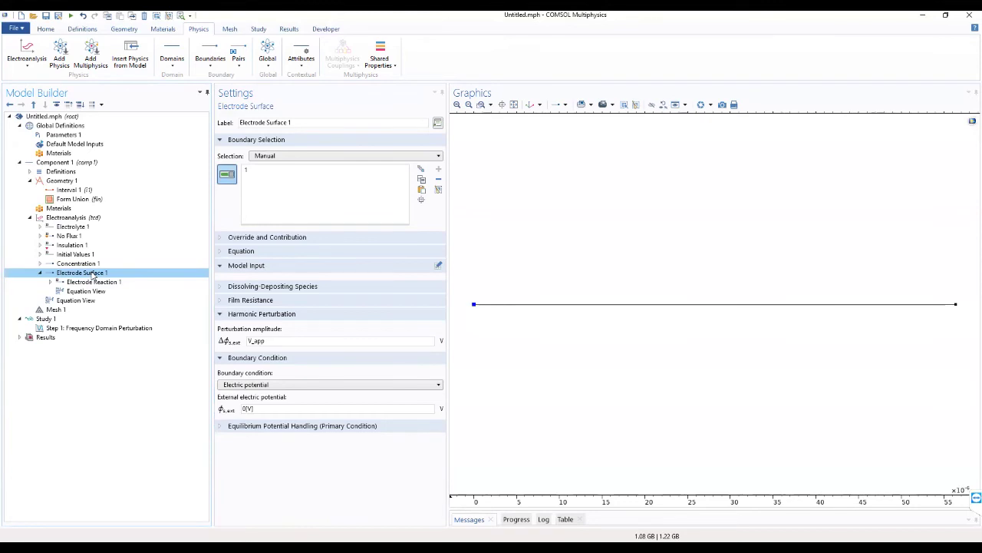
pyautogui.rightClick(93, 274)
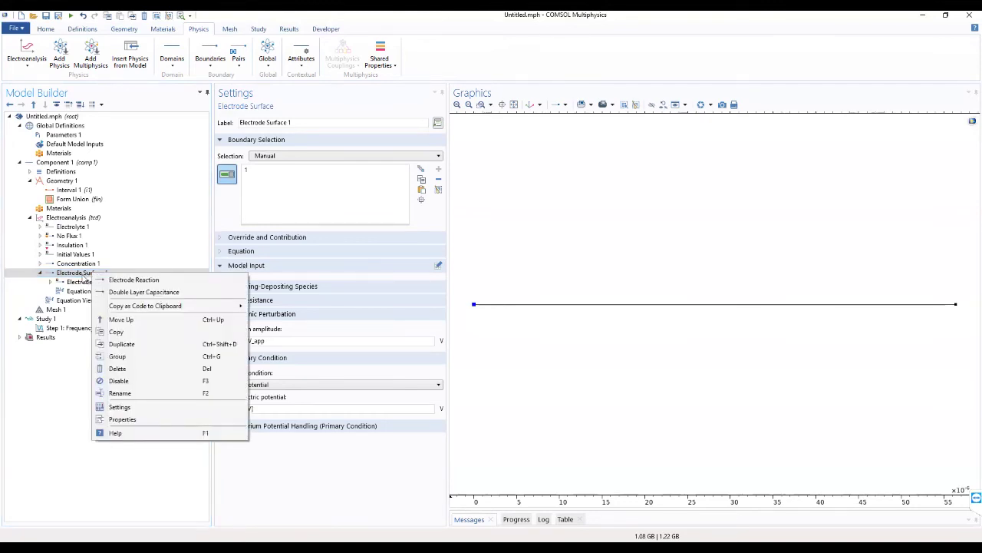
pyautogui.click(83, 275)
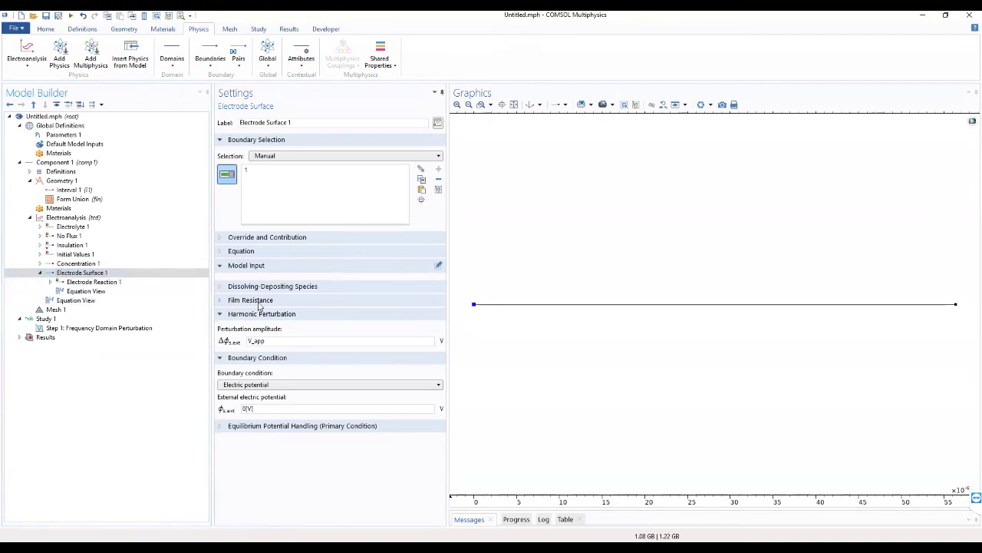
pyautogui.click(259, 304)
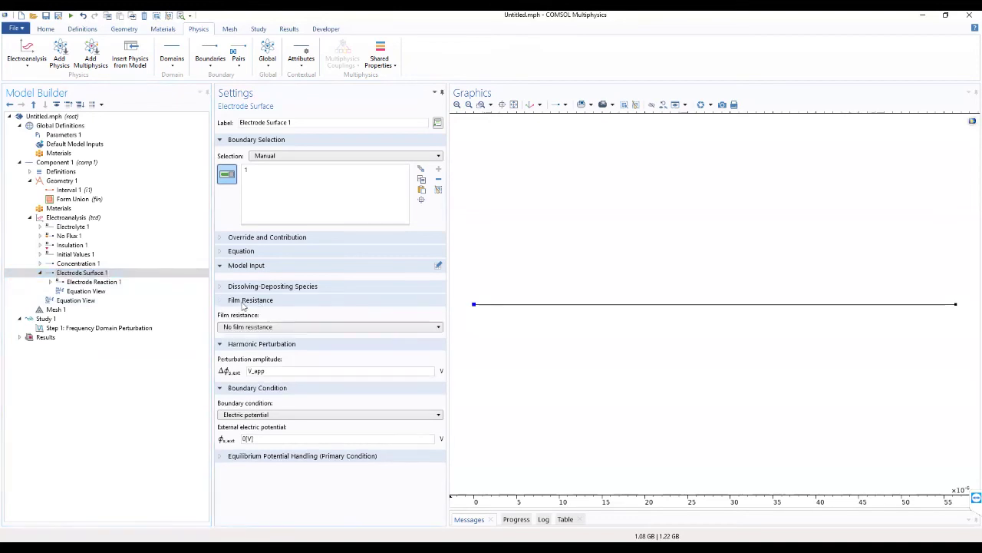
pyautogui.click(85, 282)
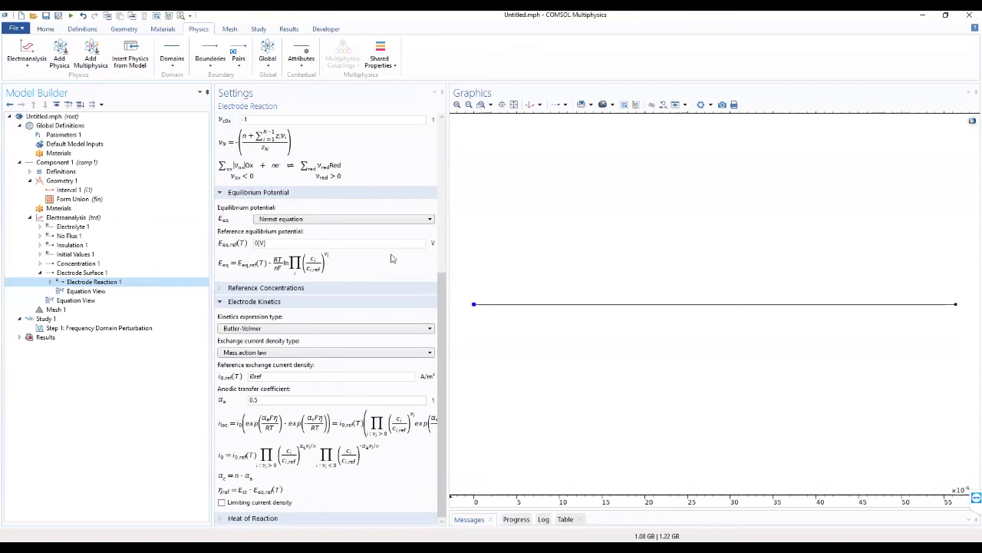
# Add a Double Layer Capacitance to the Electrode Surface and set its electrical double layer capacitance to Cdl
pyautogui.click(108, 273)
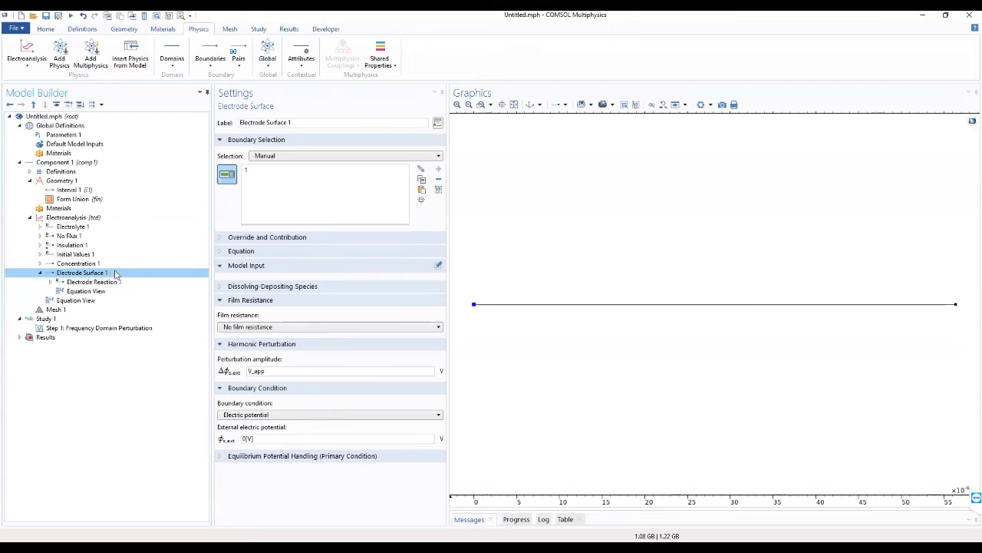
pyautogui.rightClick(110, 275)
pyautogui.click(149, 297)
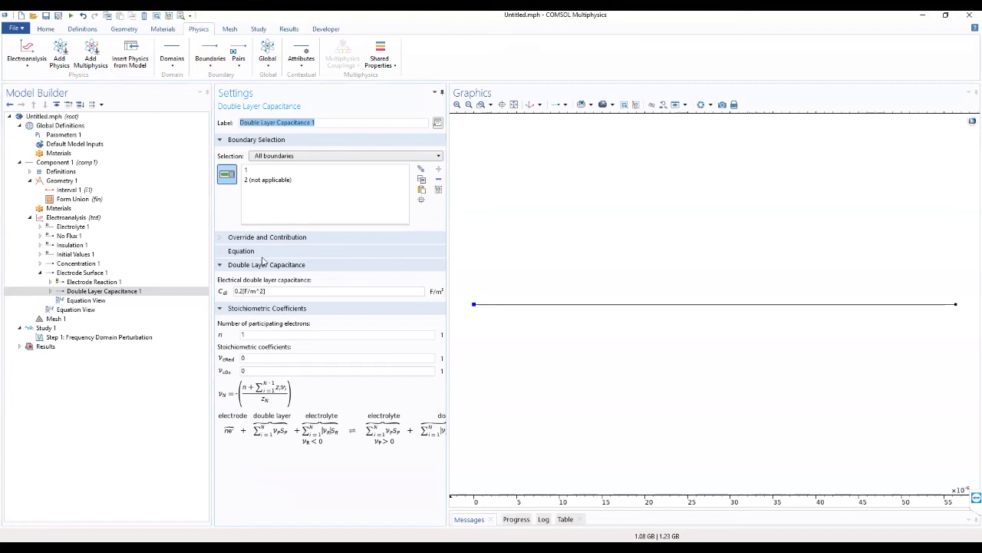
pyautogui.click(264, 291)
pyautogui.moveTo(264, 290); pyautogui.dragTo(232, 294)
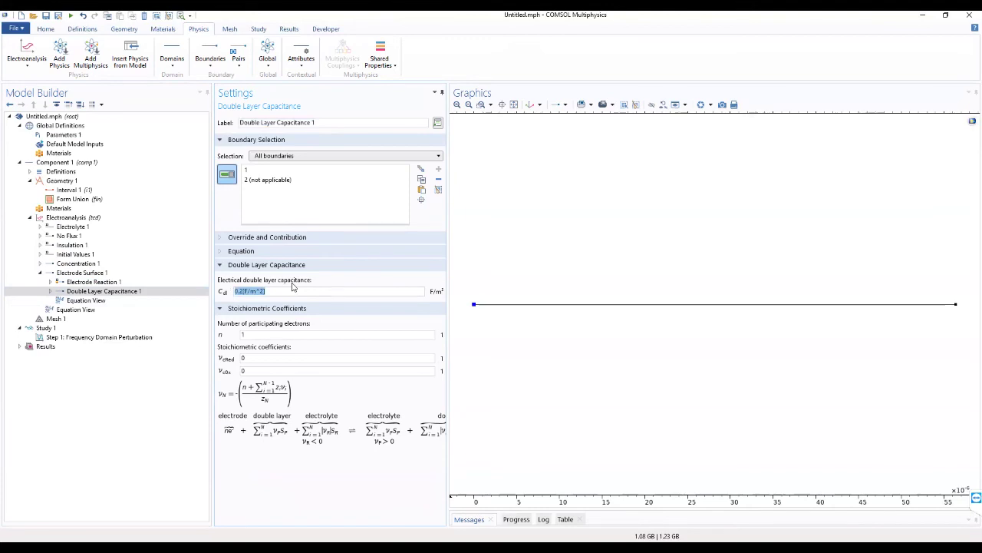
pyautogui.write('Cdl')
pyautogui.click(163, 385)
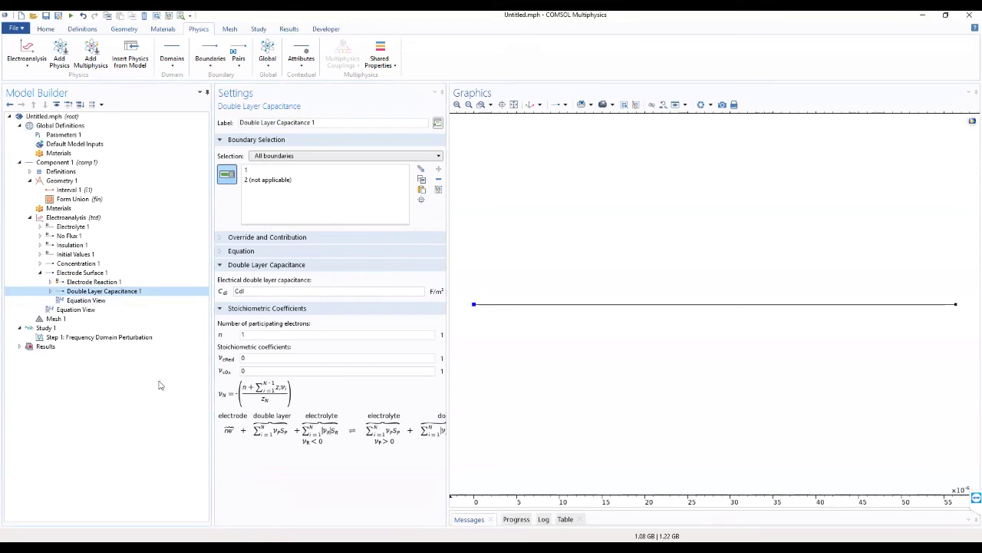
# Review the settings of the Electrode Reaction, Electrode Surface, Concentration, Initial Values and Electrolyte nodes
pyautogui.click(98, 282)
pyautogui.click(87, 272)
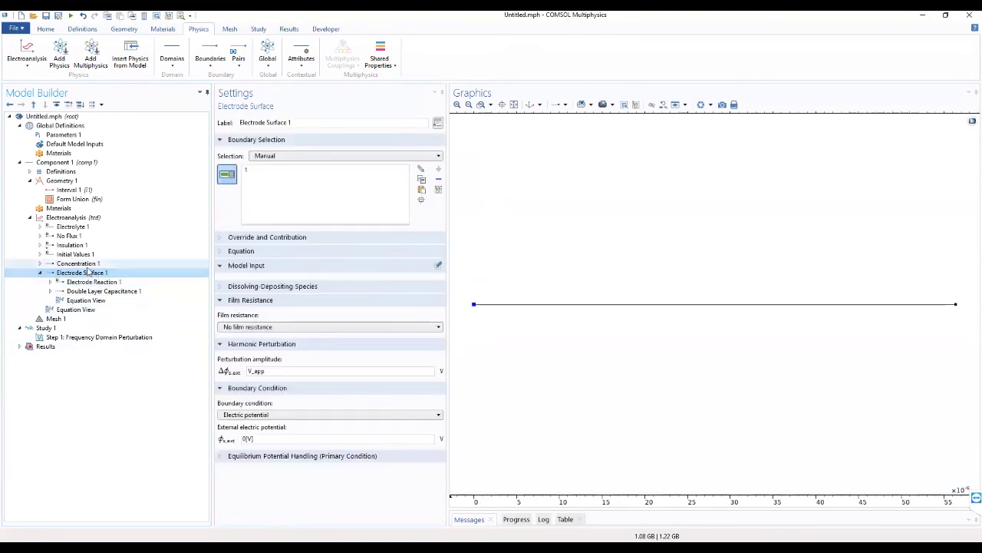
pyautogui.click(81, 263)
pyautogui.click(76, 254)
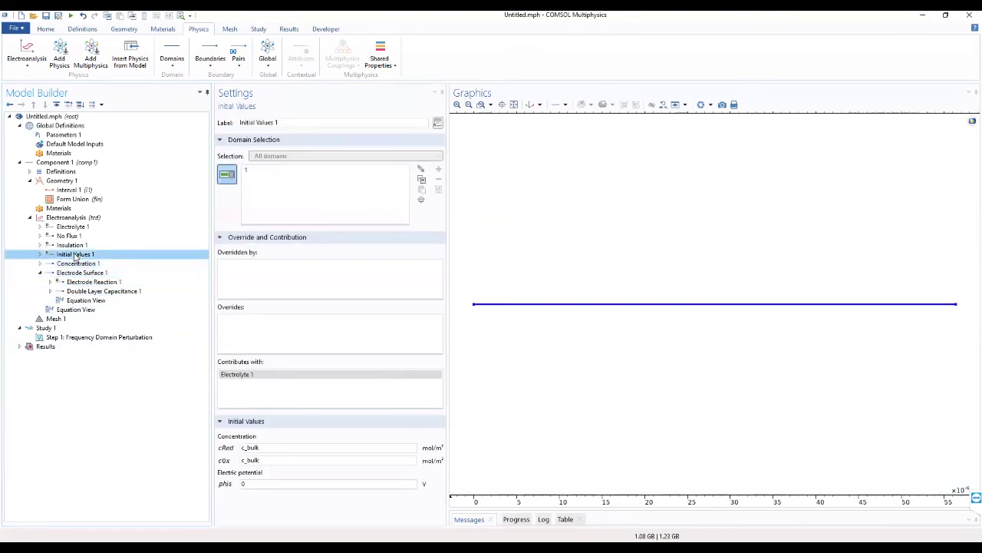
pyautogui.click(69, 228)
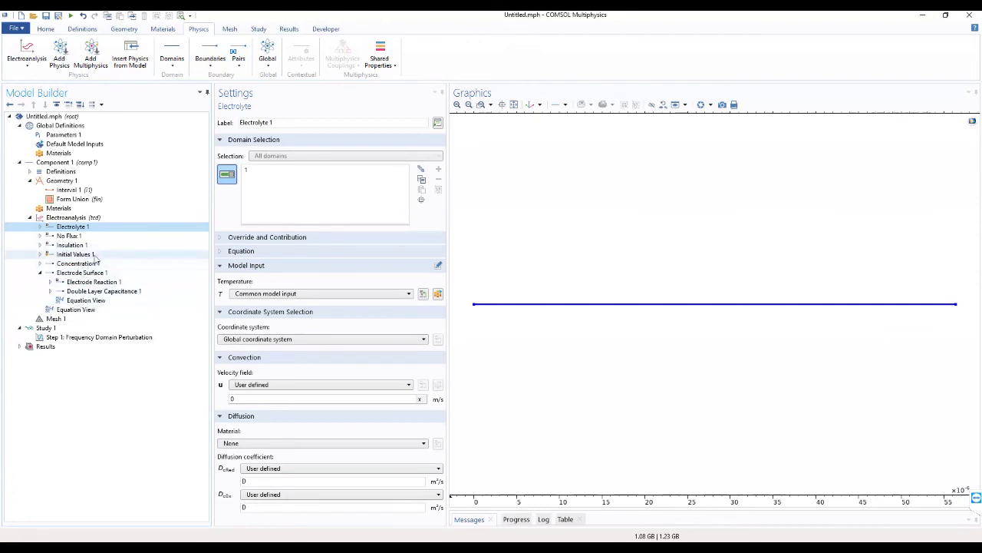
# Keep the mesh sequence physics-controlled and set its element size to Extremely fine
pyautogui.click(54, 319)
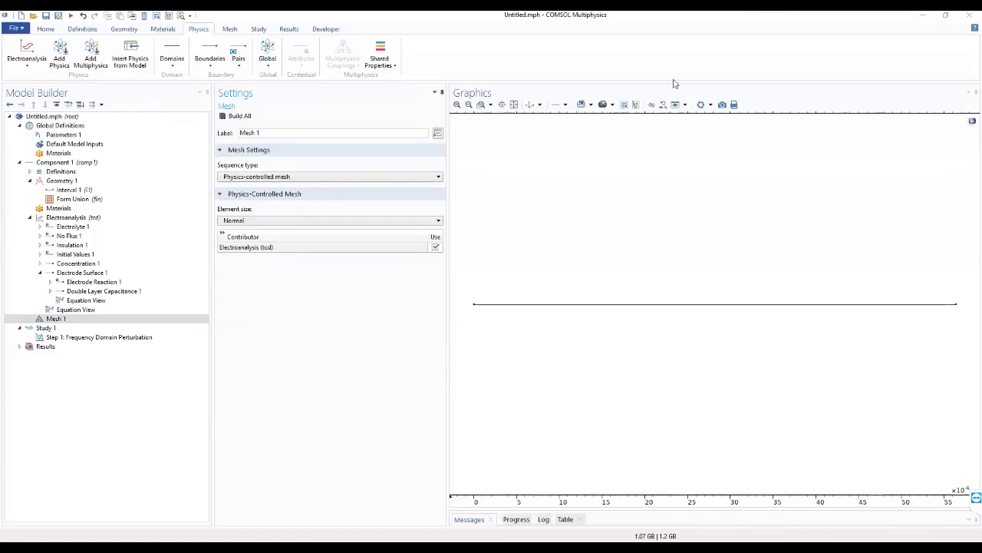
pyautogui.click(54, 320)
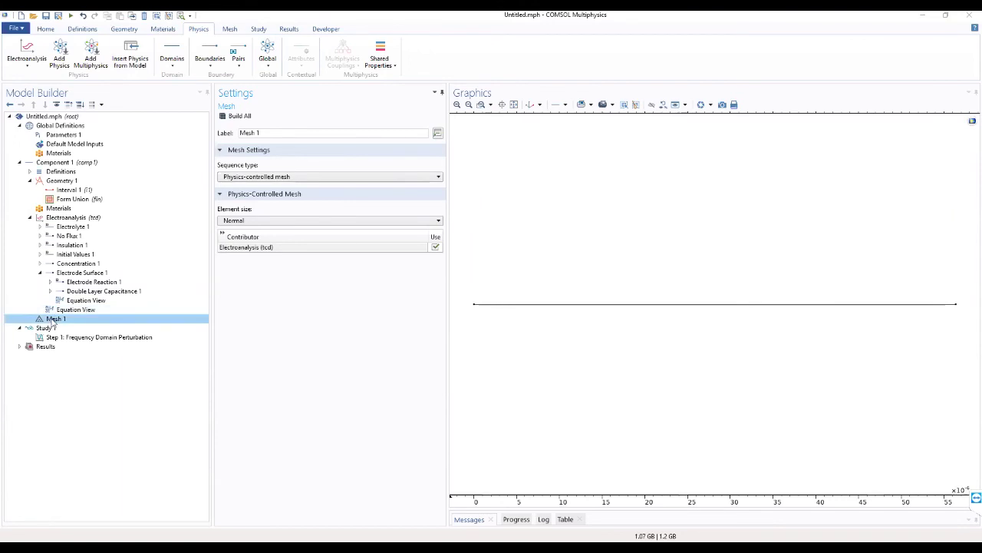
pyautogui.click(282, 182)
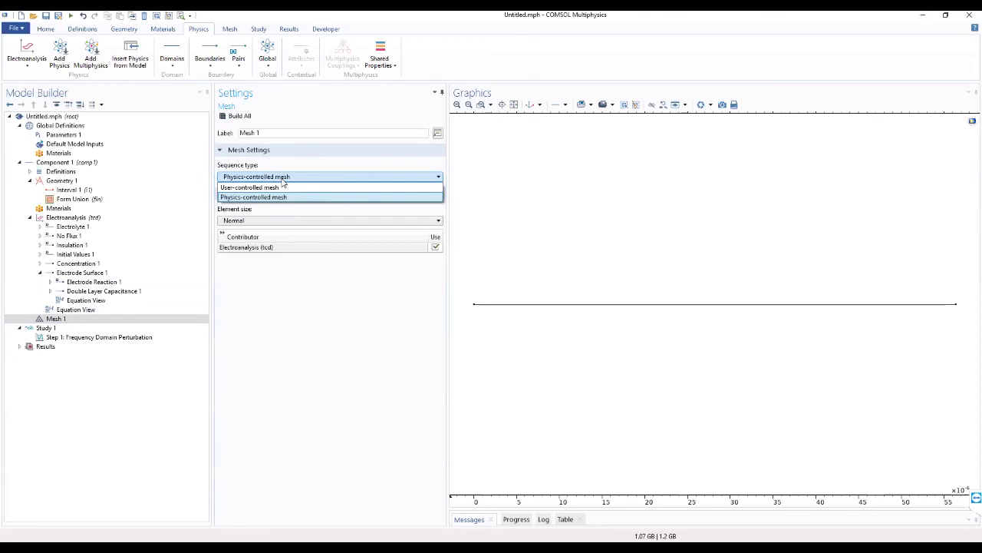
pyautogui.click(281, 197)
pyautogui.click(268, 222)
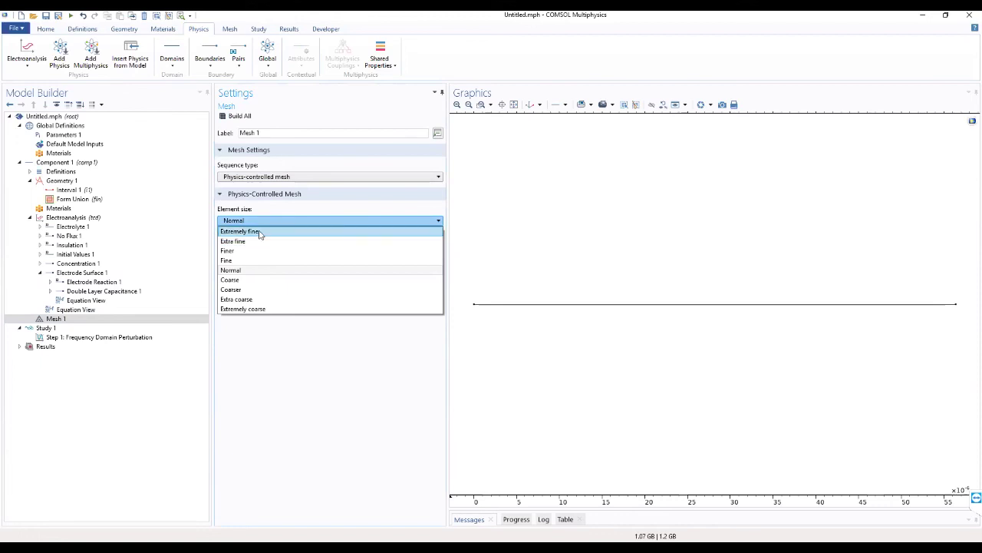
pyautogui.click(256, 231)
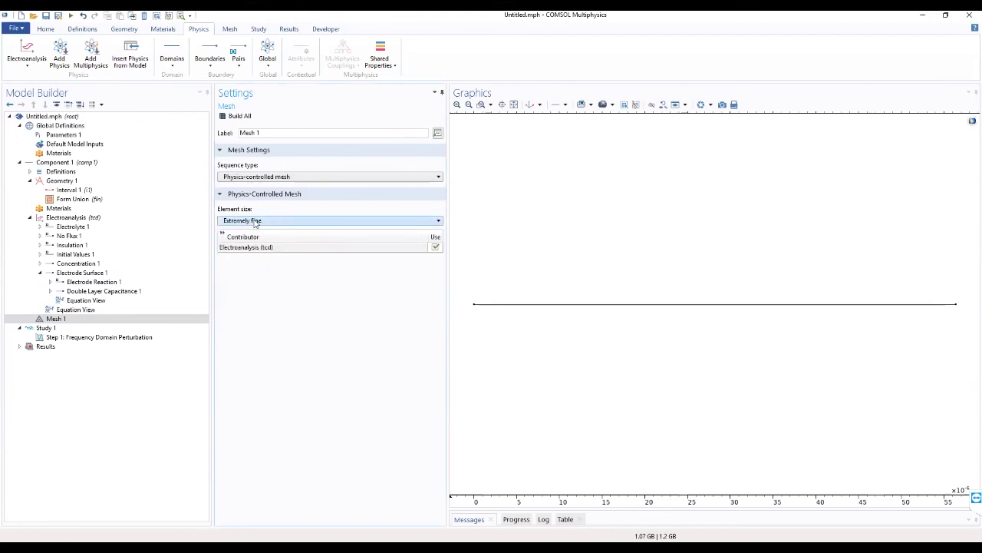
# Convert Mesh 1 into an editable sequence by editing its physics-induced sequence
pyautogui.click(71, 320)
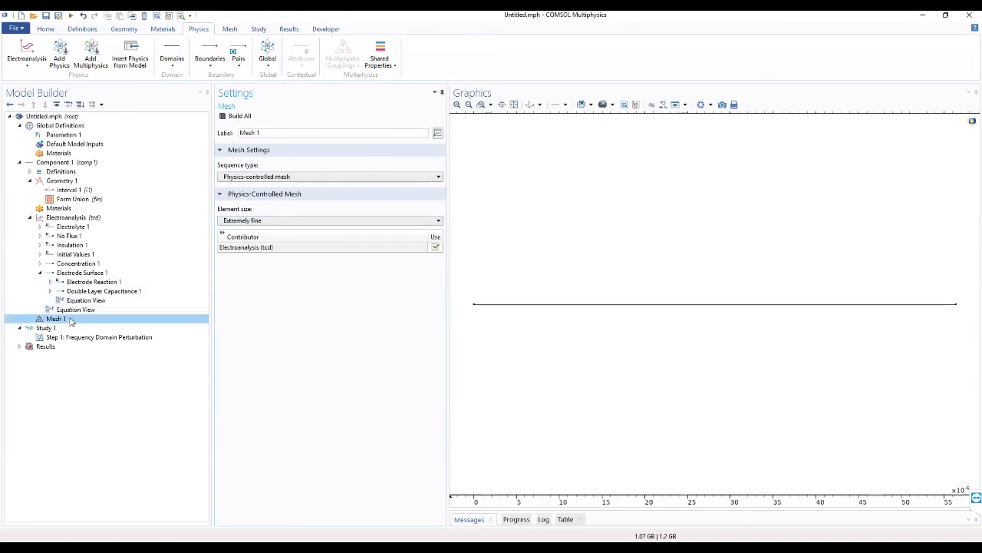
pyautogui.rightClick(71, 321)
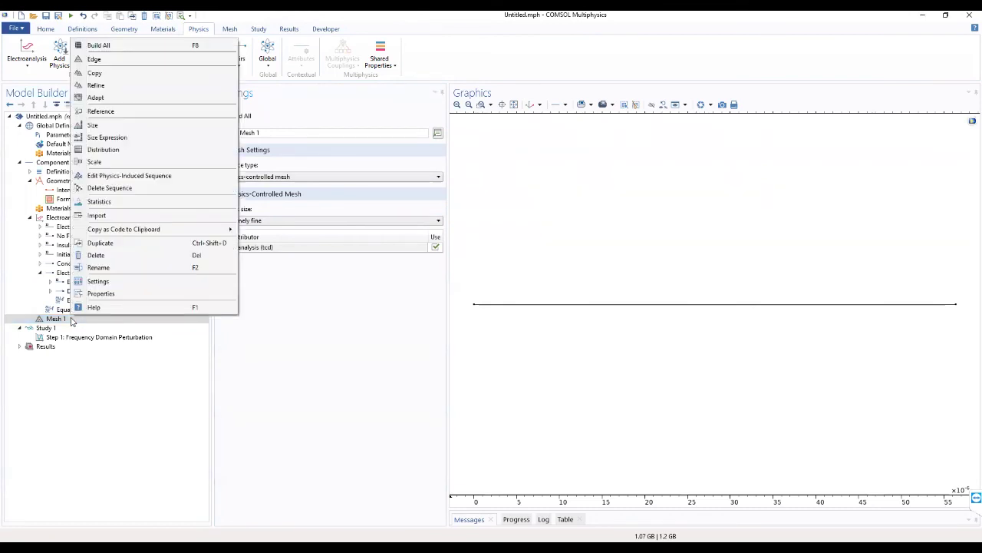
pyautogui.click(117, 180)
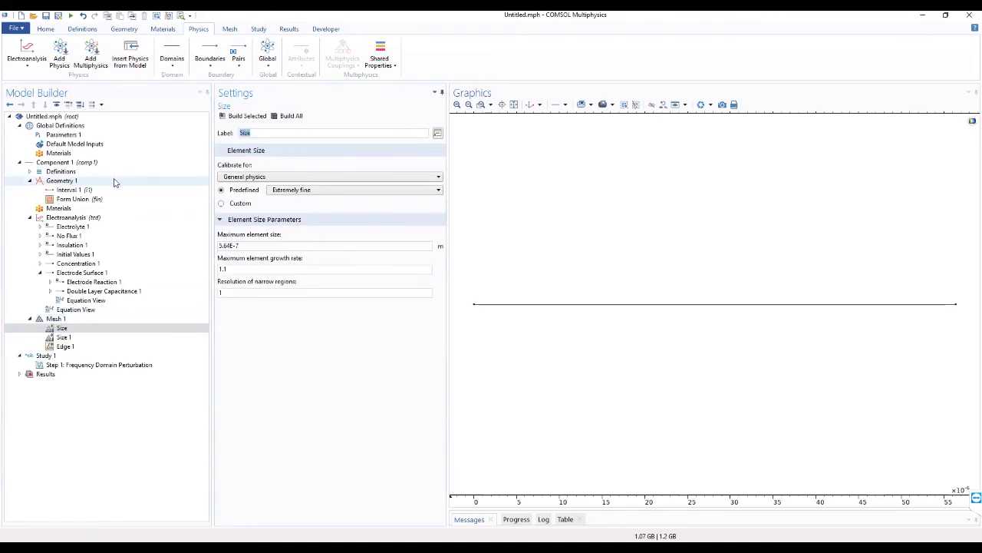
# Switch mesh node Size 1 on boundary 1 to custom element size and set its maximum element size to xdif_min/25
pyautogui.click(65, 338)
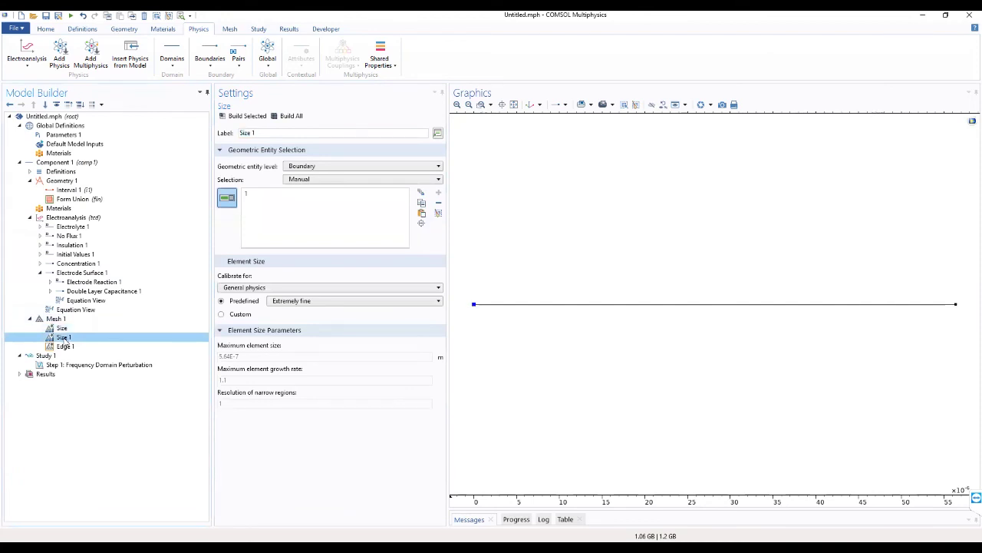
pyautogui.click(222, 315)
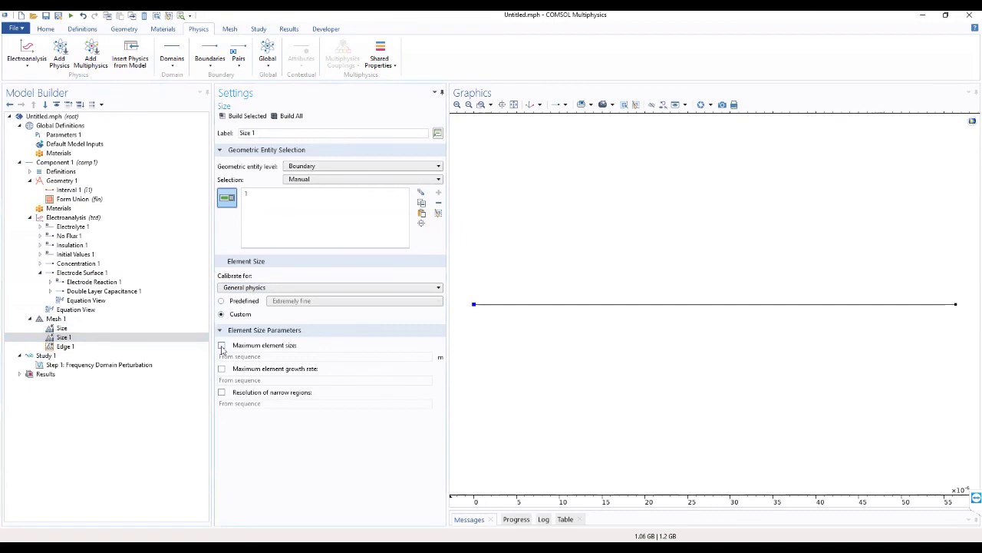
pyautogui.click(222, 346)
pyautogui.moveTo(246, 356); pyautogui.dragTo(203, 335)
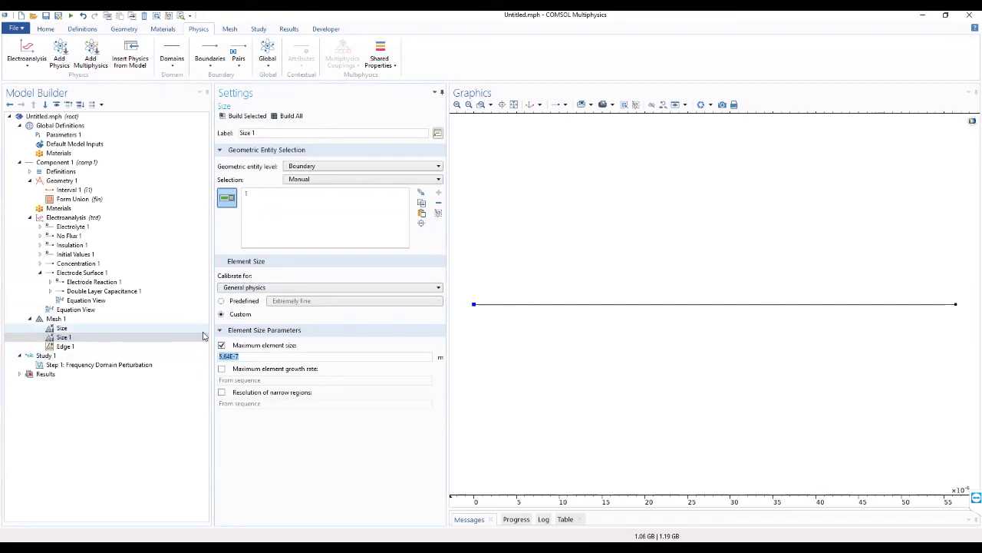
pyautogui.write('xdif_min/25')
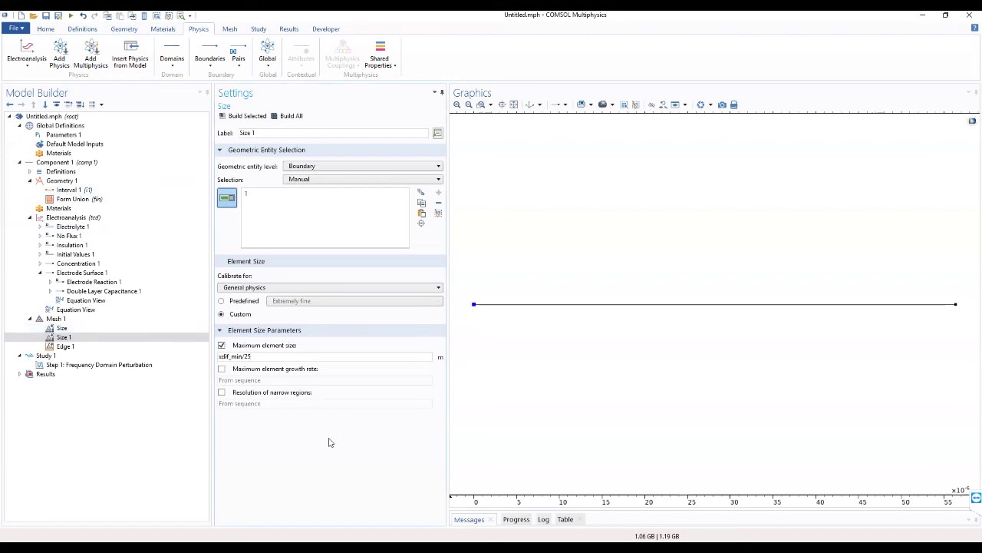
# Correct the maximum element size expression of mesh node Size 1 to xdiff_min/25
pyautogui.click(65, 347)
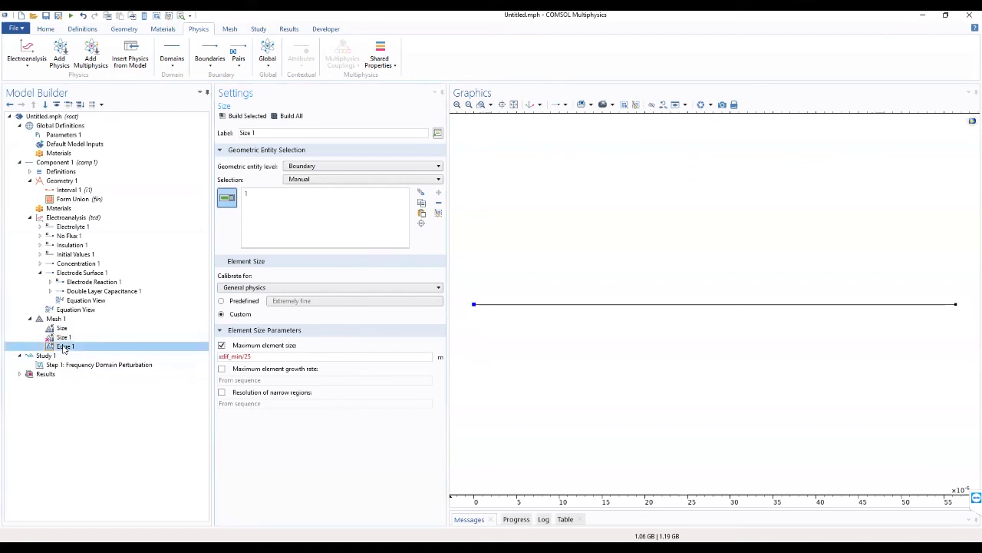
pyautogui.click(66, 337)
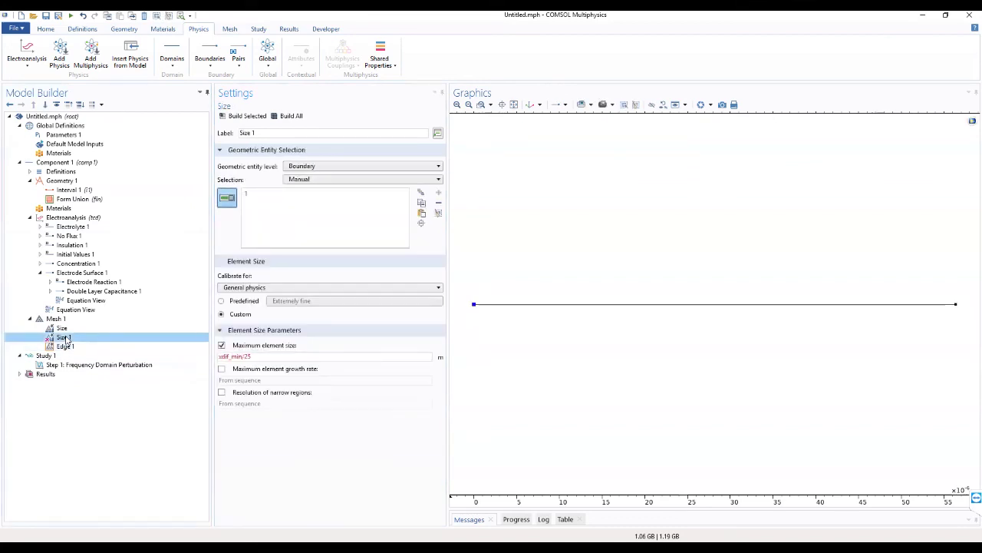
pyautogui.click(286, 369)
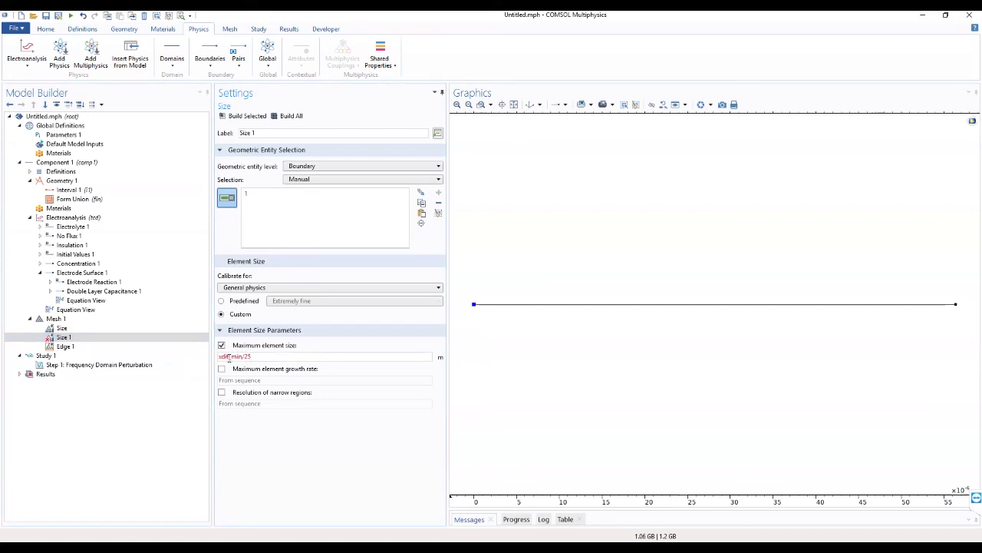
pyautogui.write('f')
pyautogui.click(86, 346)
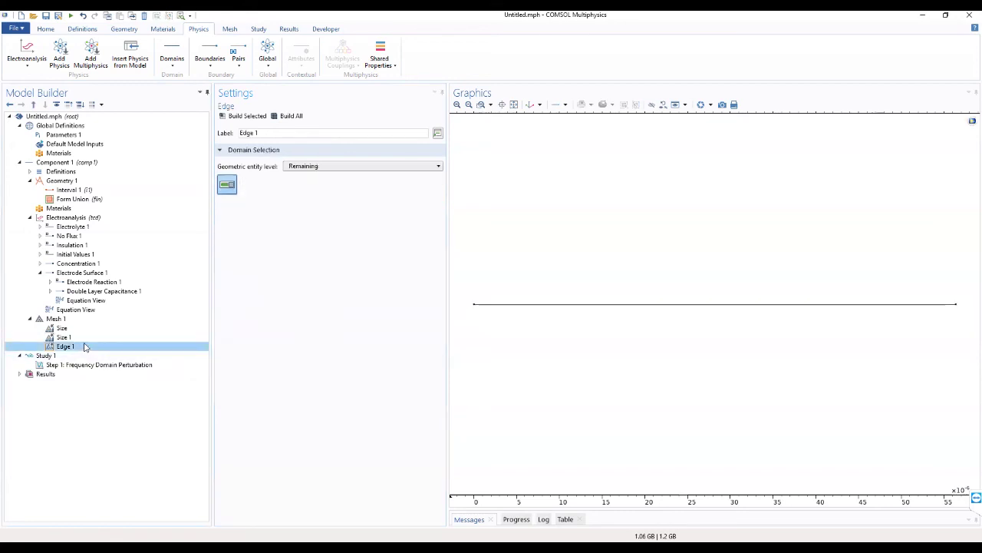
# Build the complete user-controlled Mesh 1 and enlarge the graphics area to inspect the element distribution
pyautogui.click(56, 319)
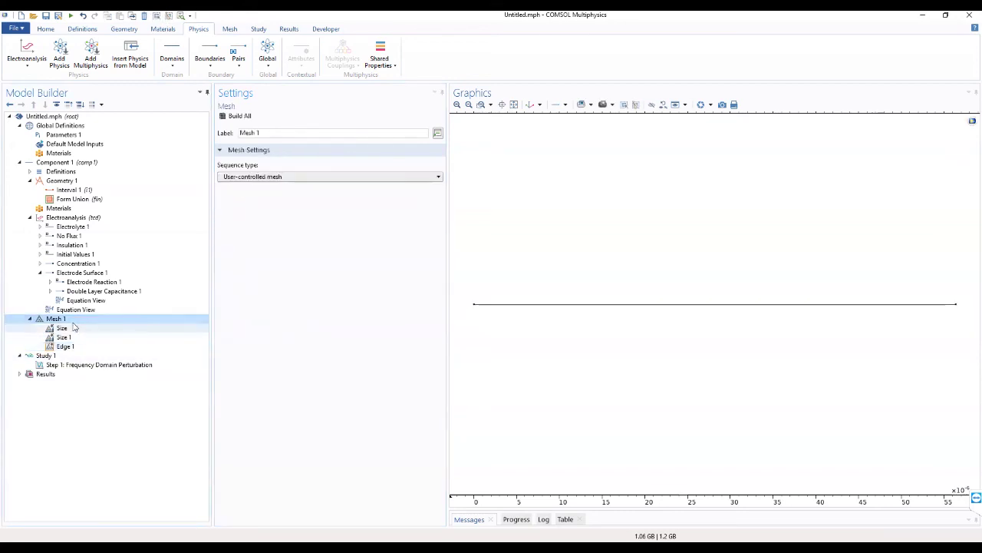
pyautogui.click(234, 116)
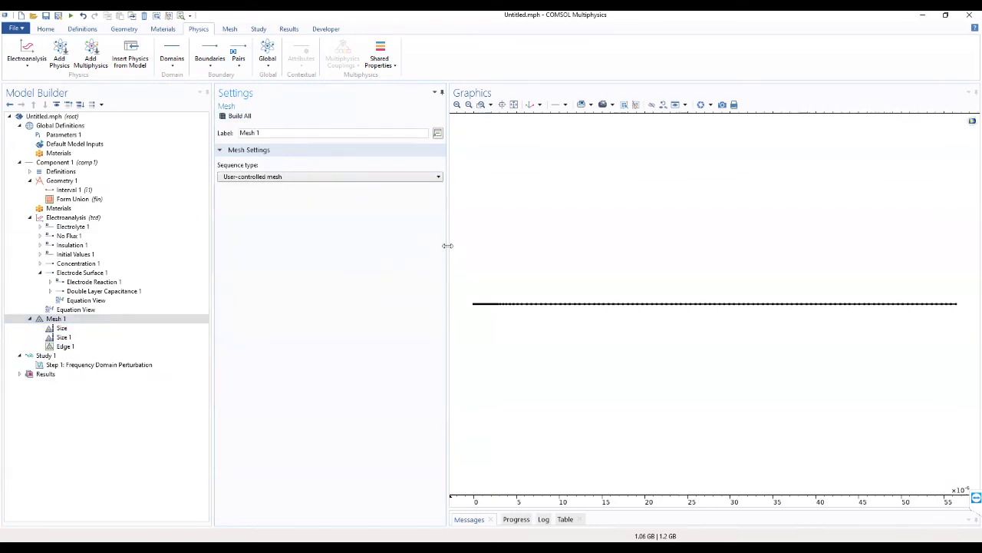
pyautogui.moveTo(448, 251); pyautogui.dragTo(333, 258)
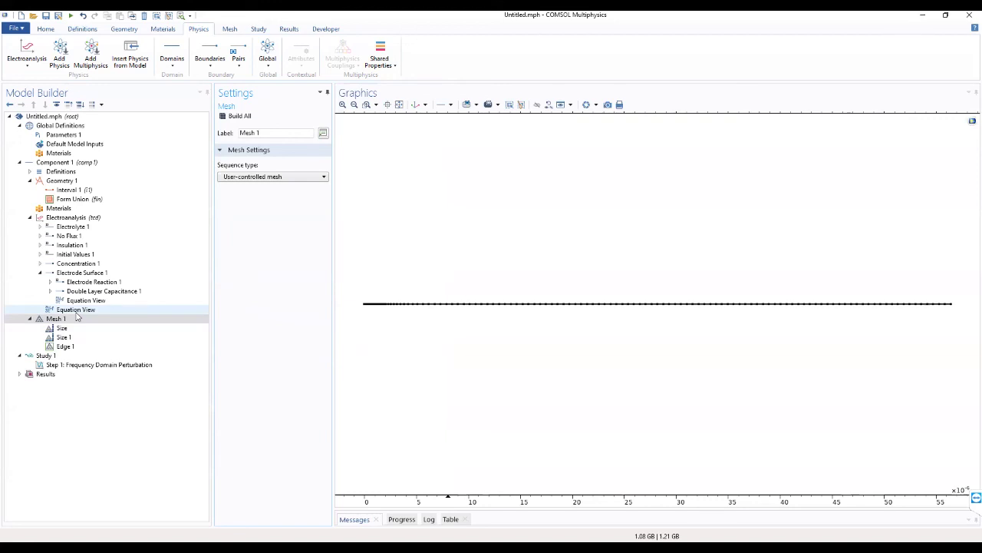
pyautogui.click(108, 320)
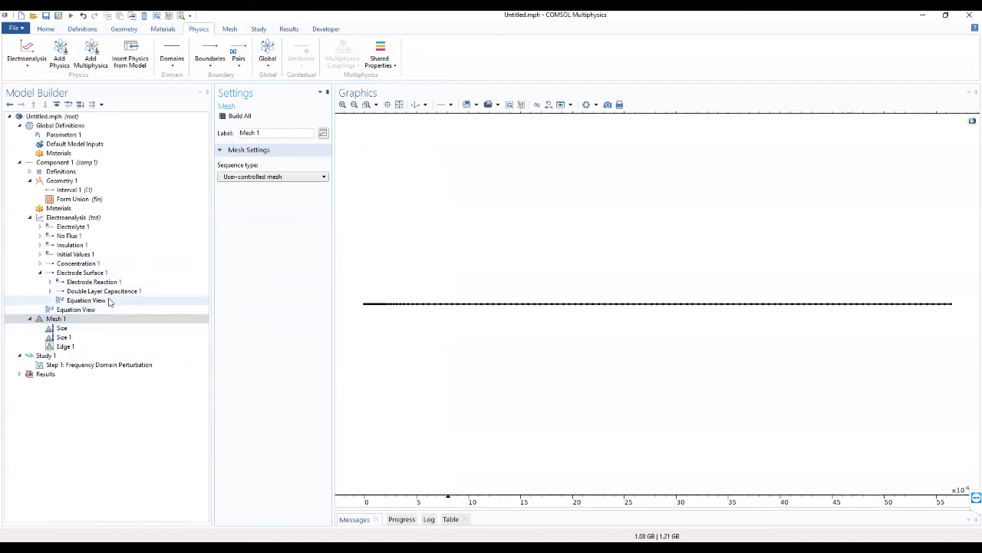
pyautogui.click(89, 321)
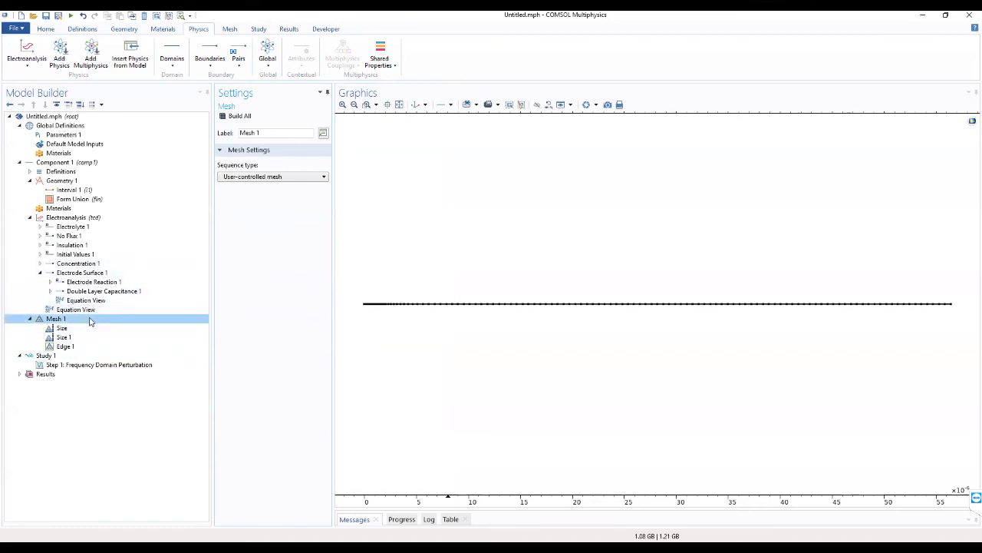